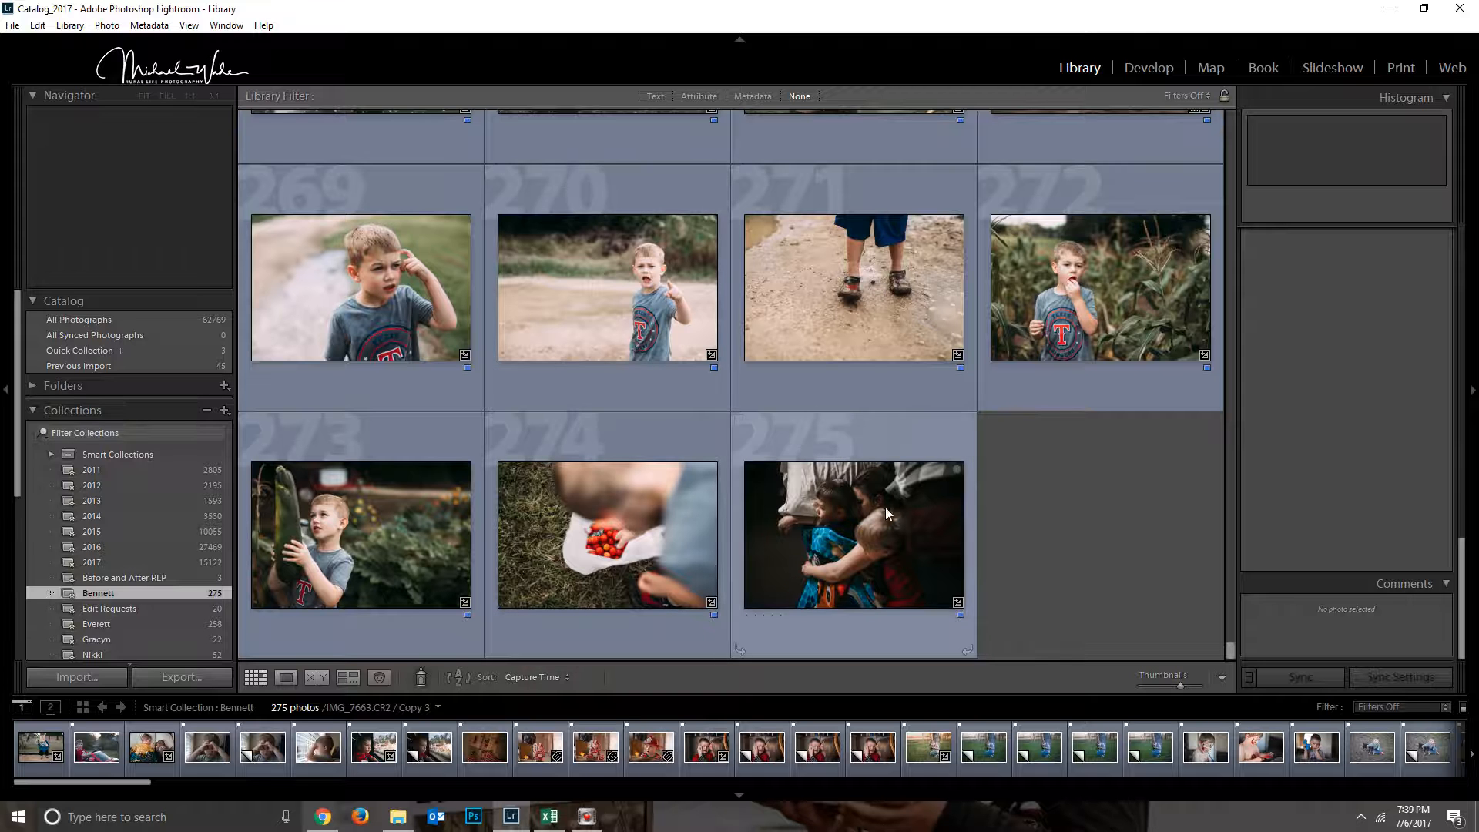
# Review the export settings for the selected photos through to the JPEGmini and post-processing sections, and leave without exporting.
pyautogui.rightClick(866, 499)
pyautogui.moveTo(898, 429)
pyautogui.click(1059, 421)
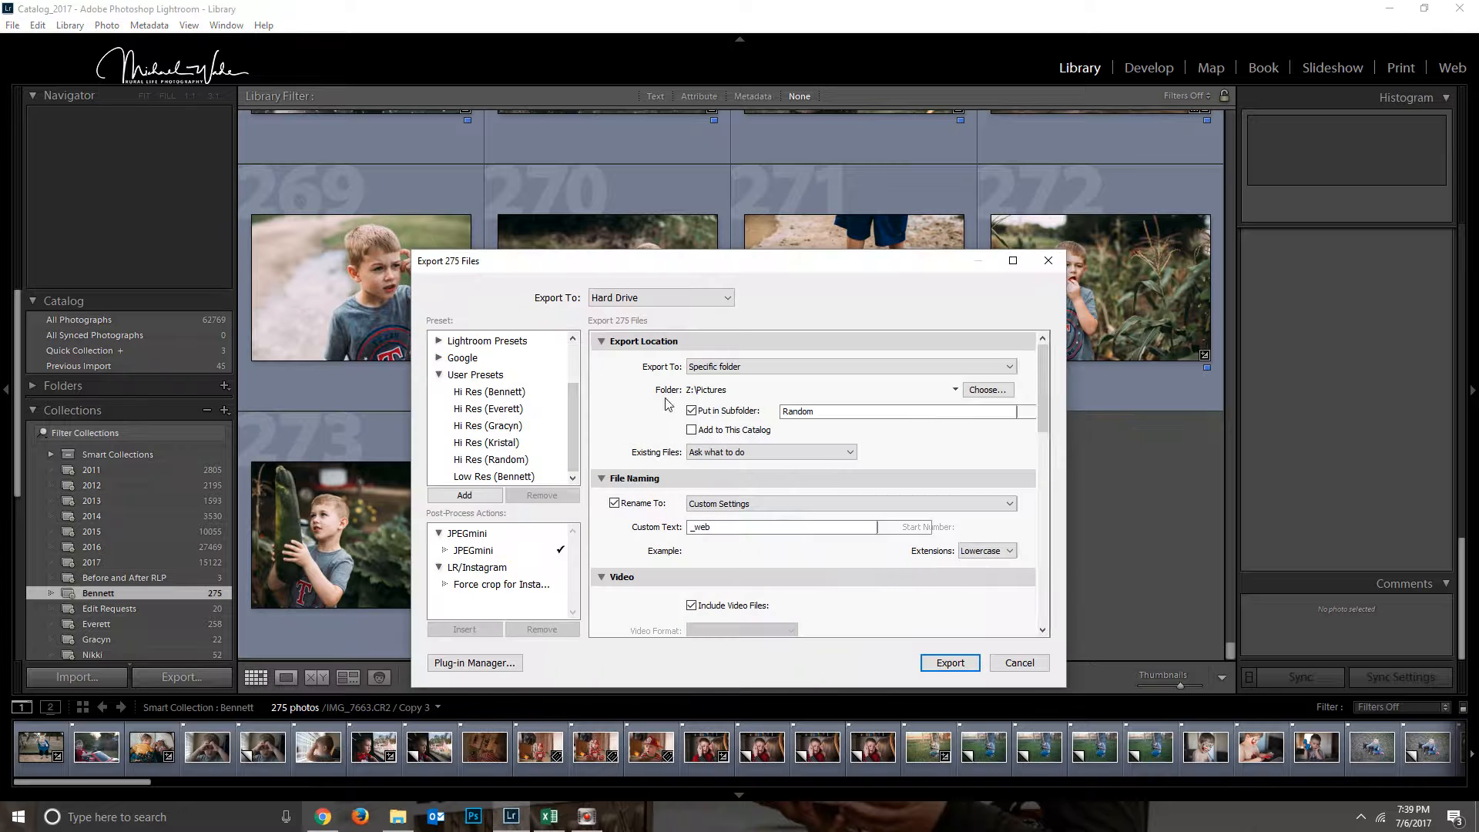
pyautogui.scroll(3, 566, 429)
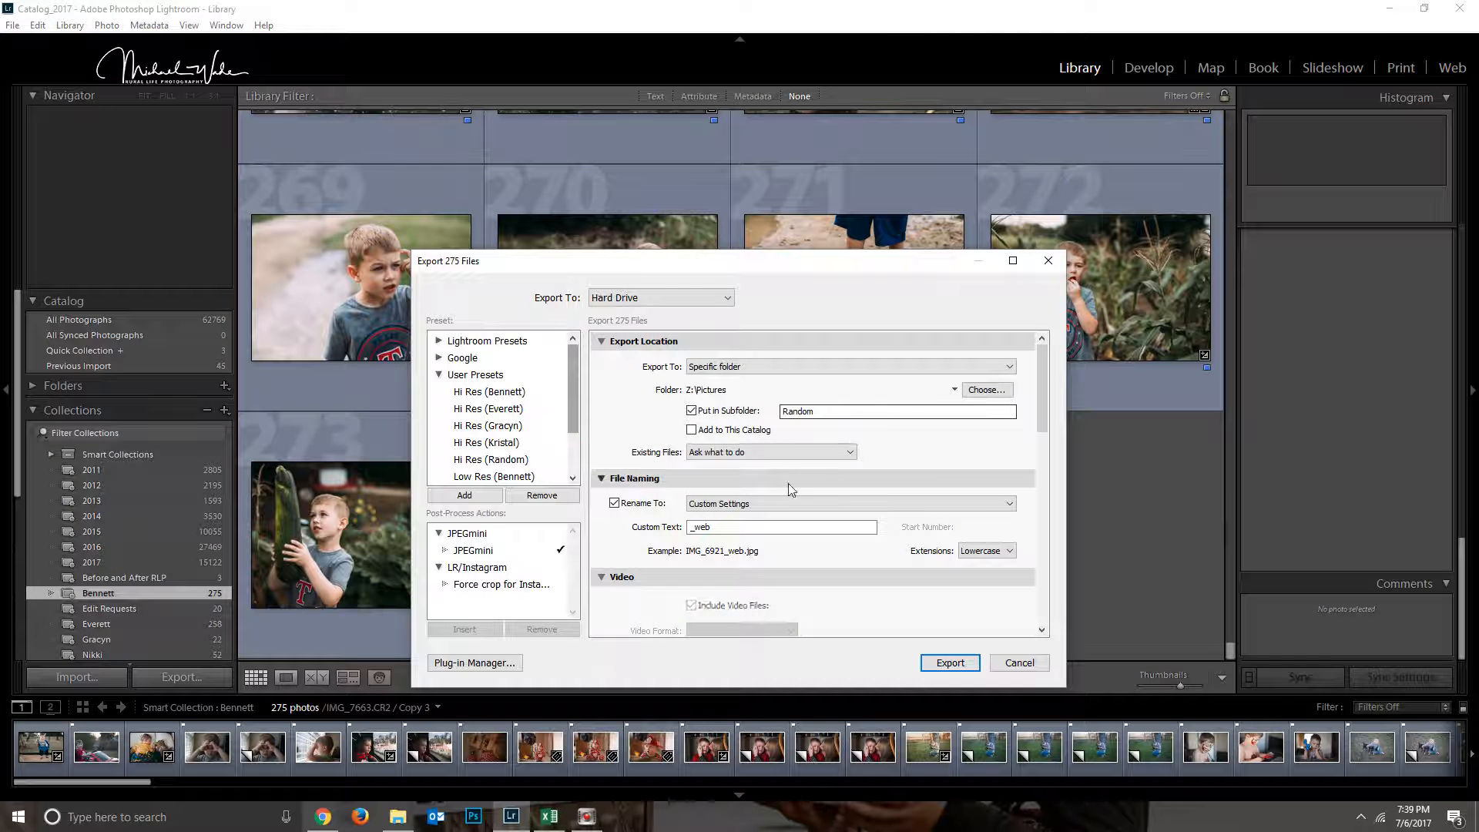
pyautogui.scroll(-10, 825, 555)
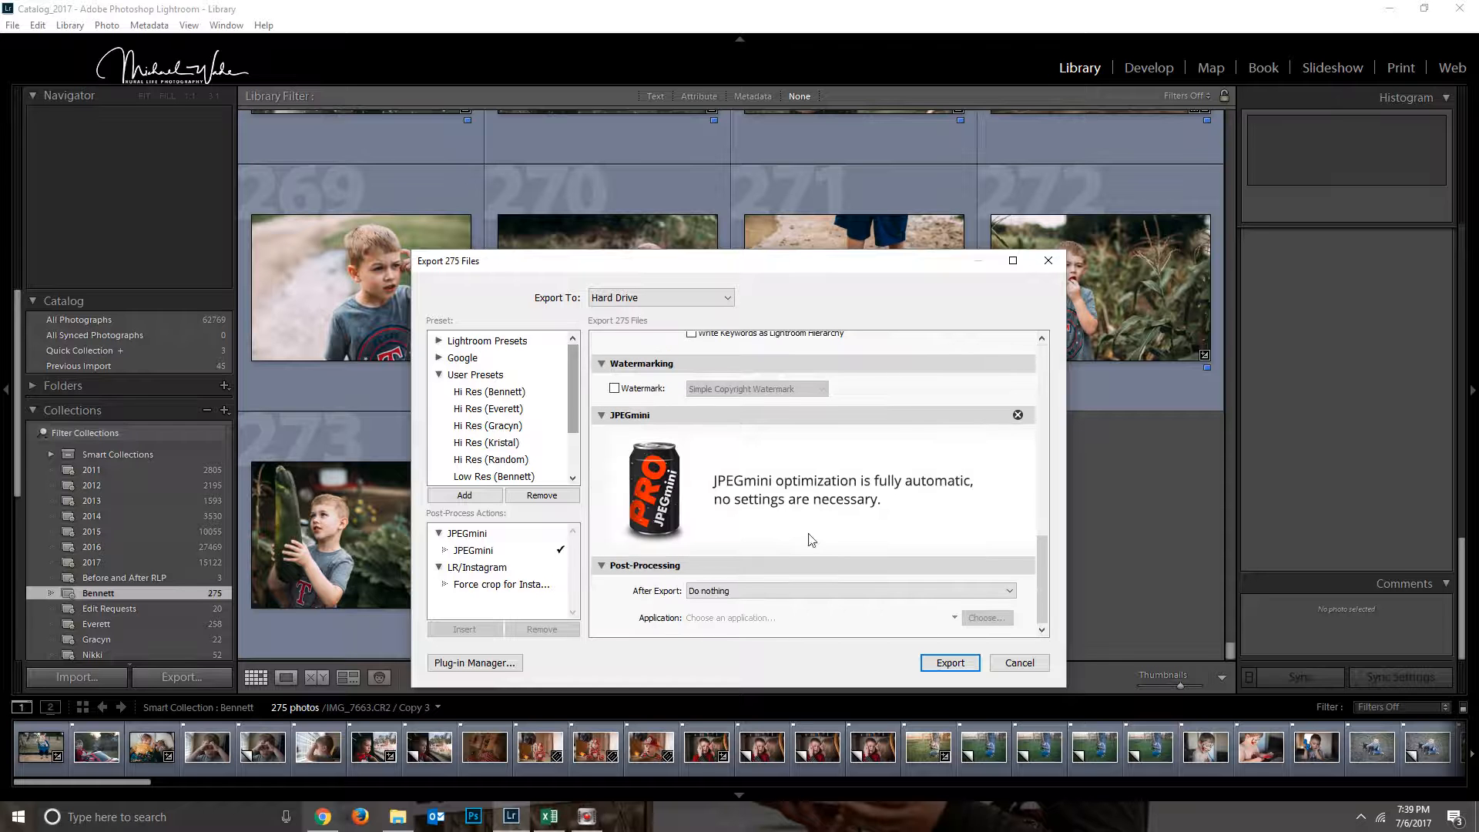
pyautogui.click(1019, 663)
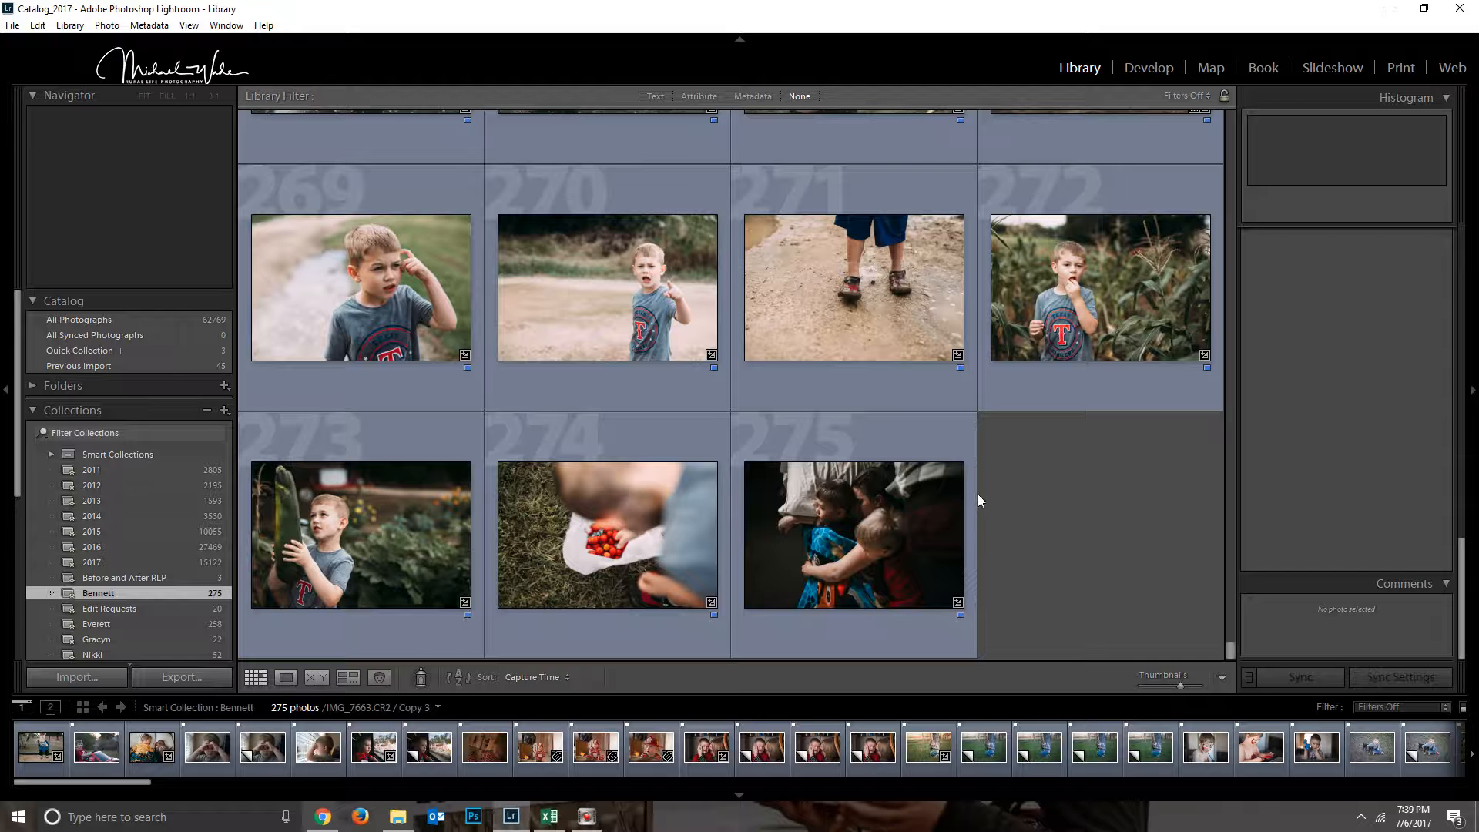
# Open the export settings for the selected photos again and keep Hard Drive as the export destination.
pyautogui.rightClick(926, 516)
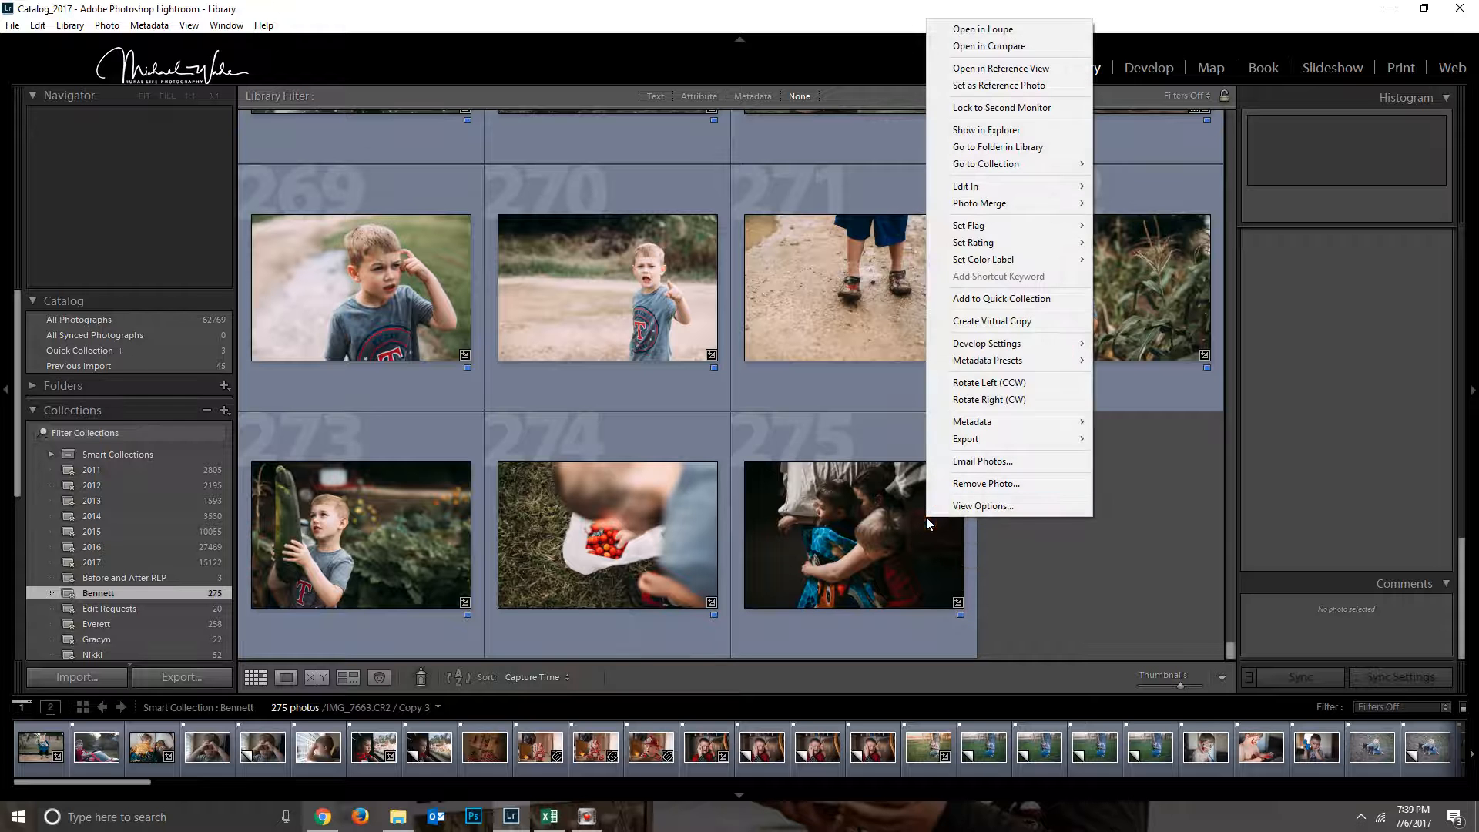
pyautogui.moveTo(974, 445)
pyautogui.click(1129, 439)
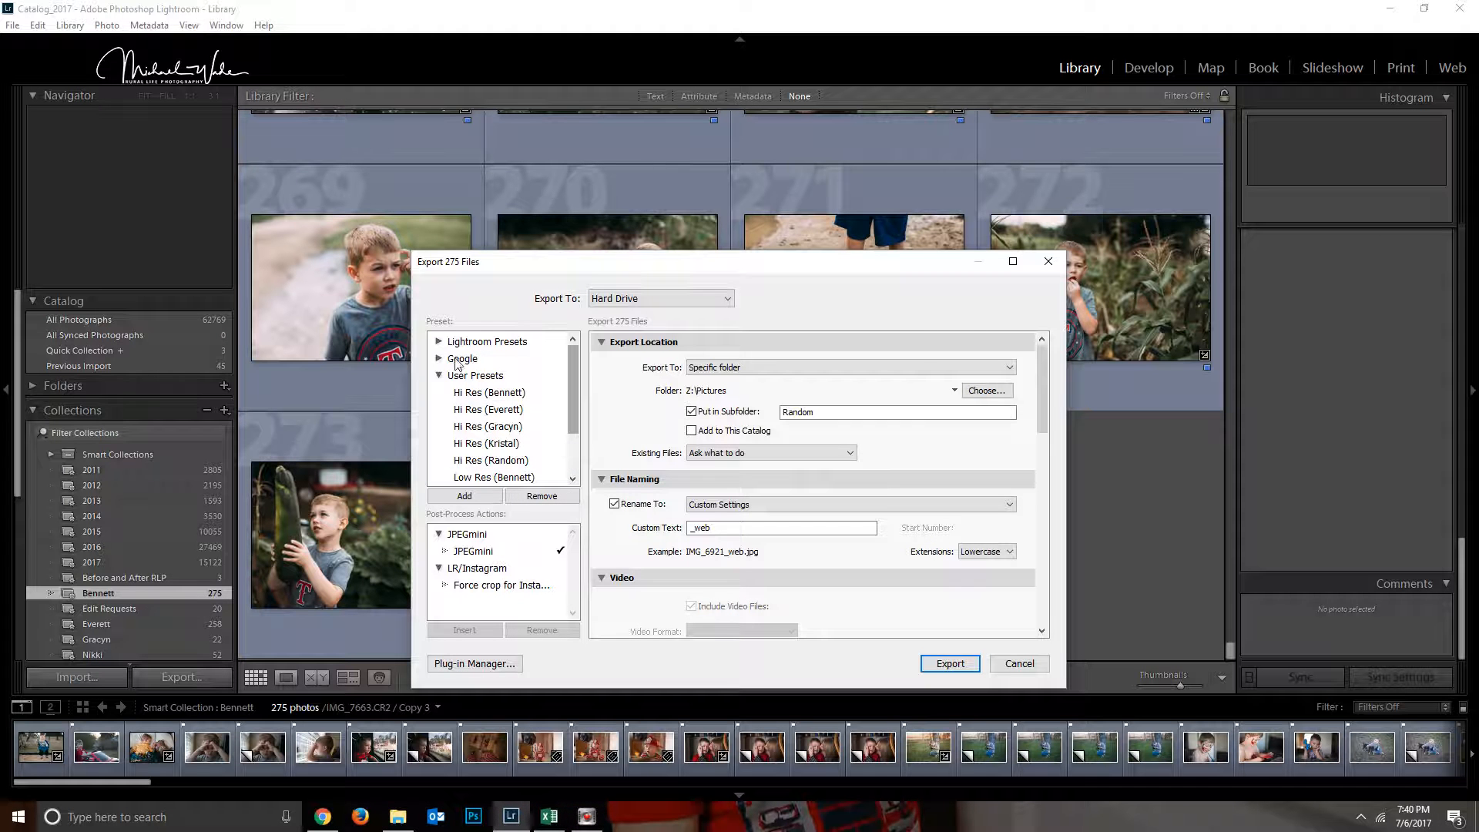
pyautogui.click(660, 297)
pyautogui.click(660, 294)
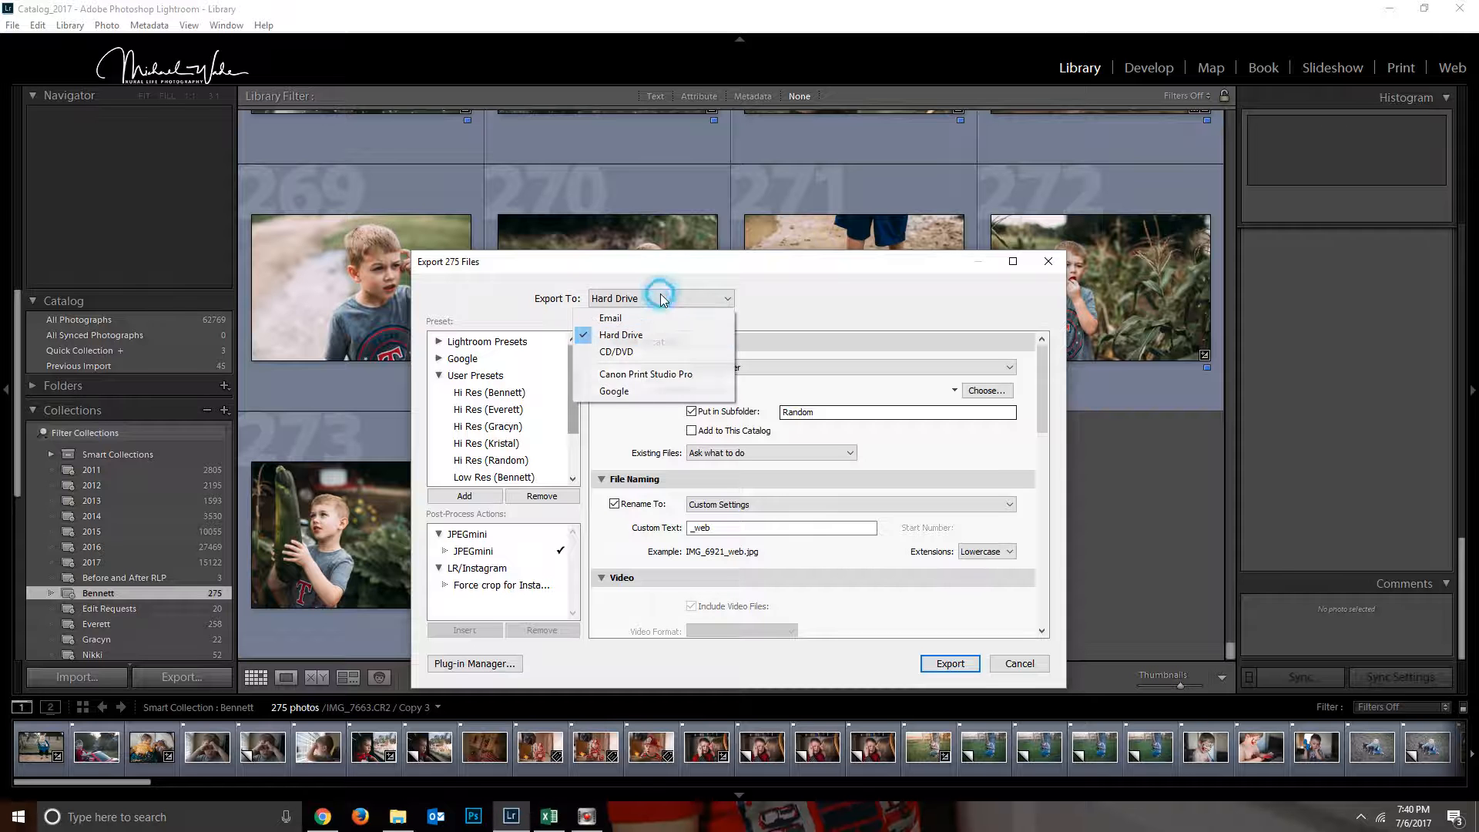
pyautogui.click(812, 290)
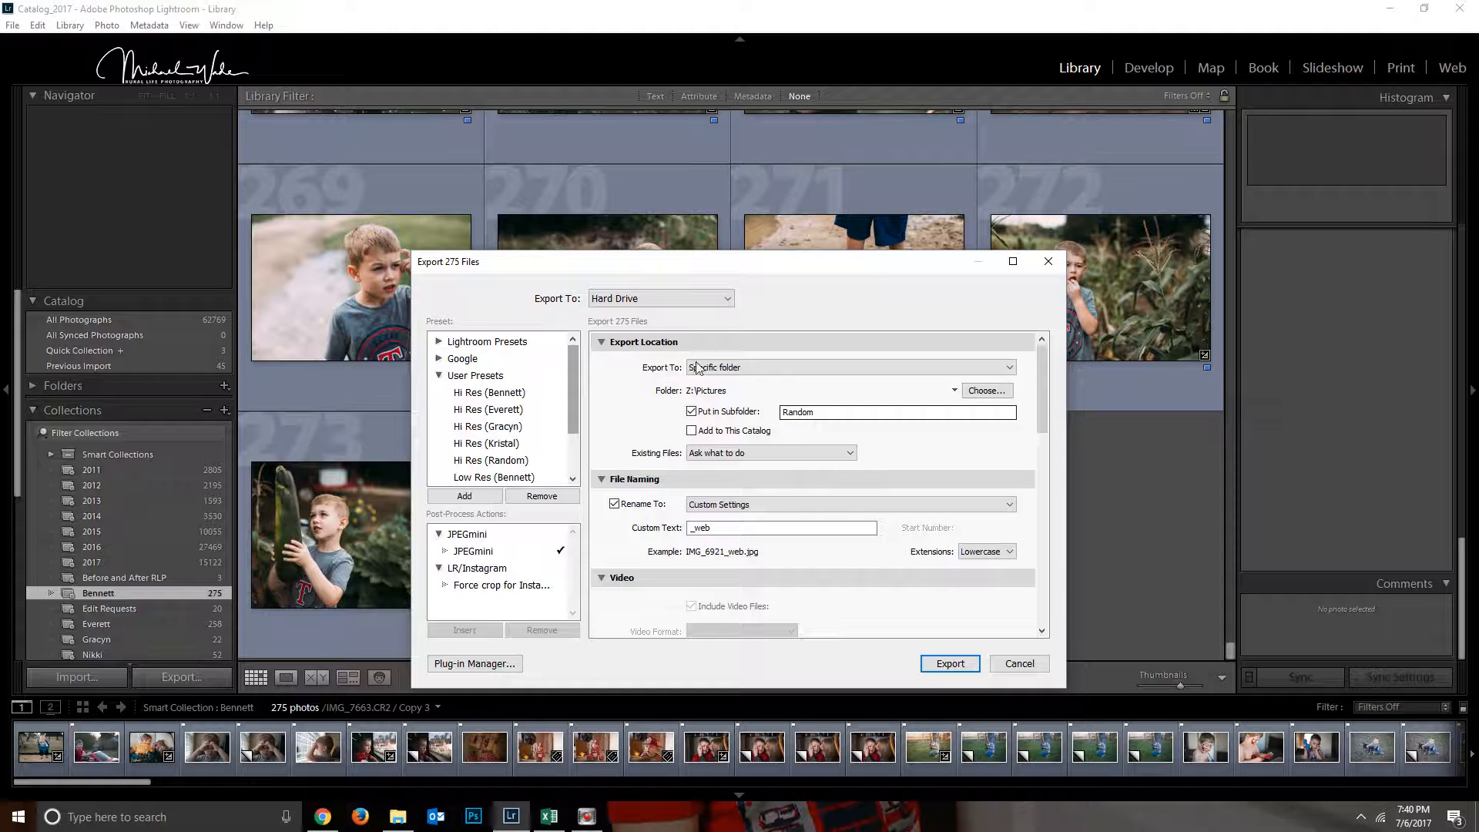
# Name the export subfolder with the photographer's first name and keep Custom Settings as the file-naming template.
pyautogui.doubleClick(845, 409)
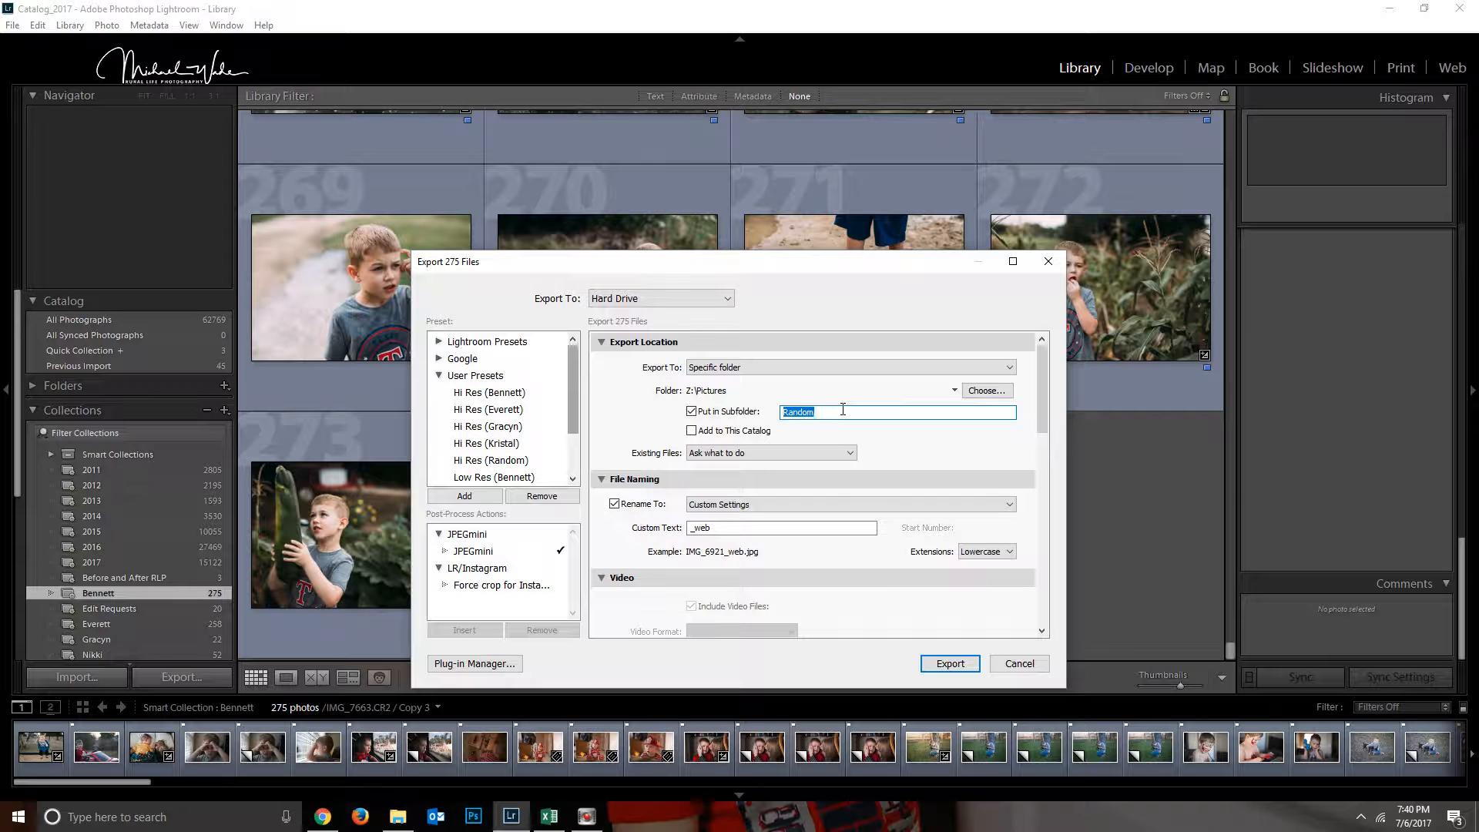
pyautogui.write('Mike')
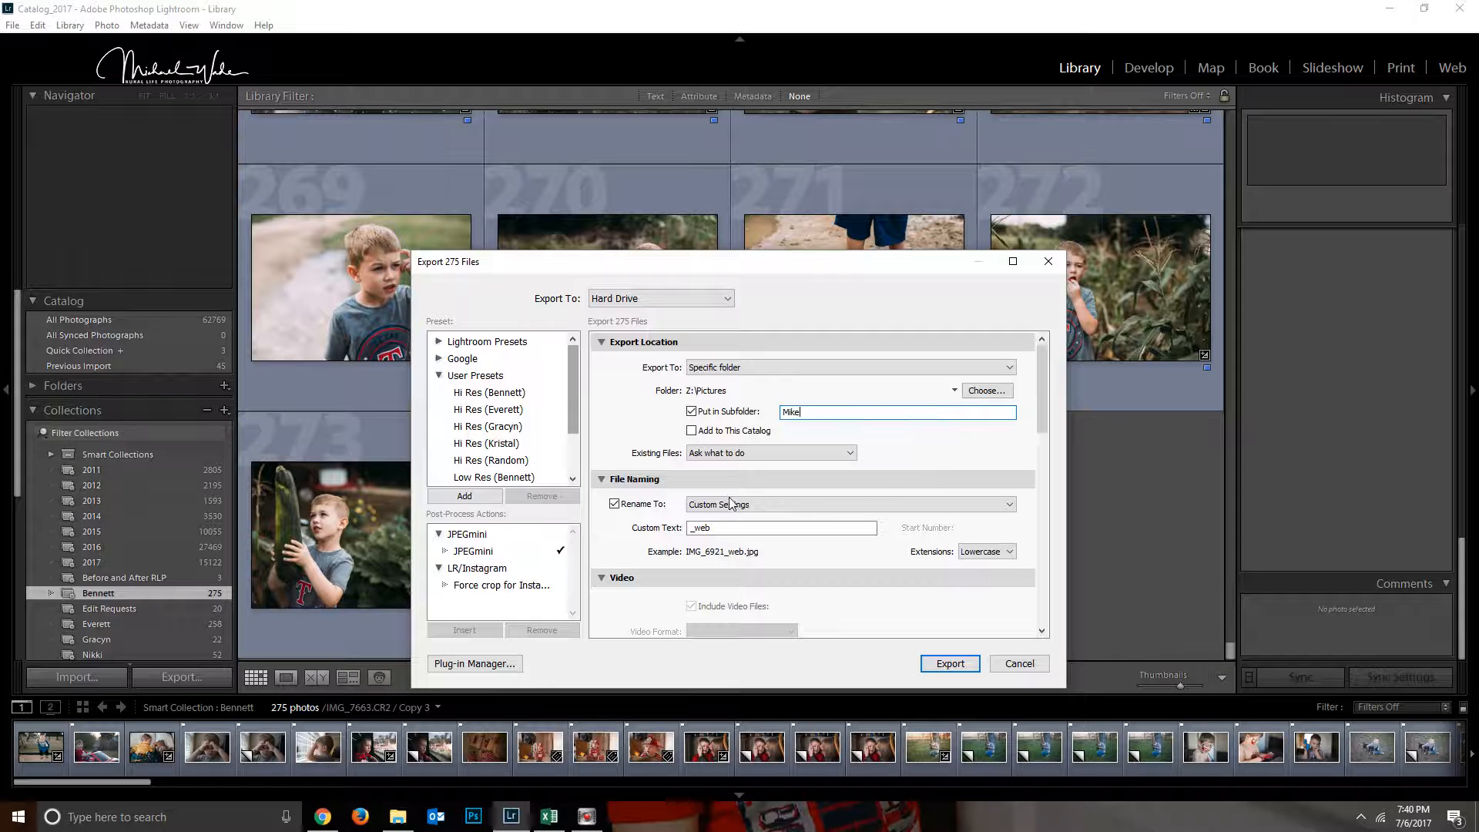
pyautogui.click(758, 505)
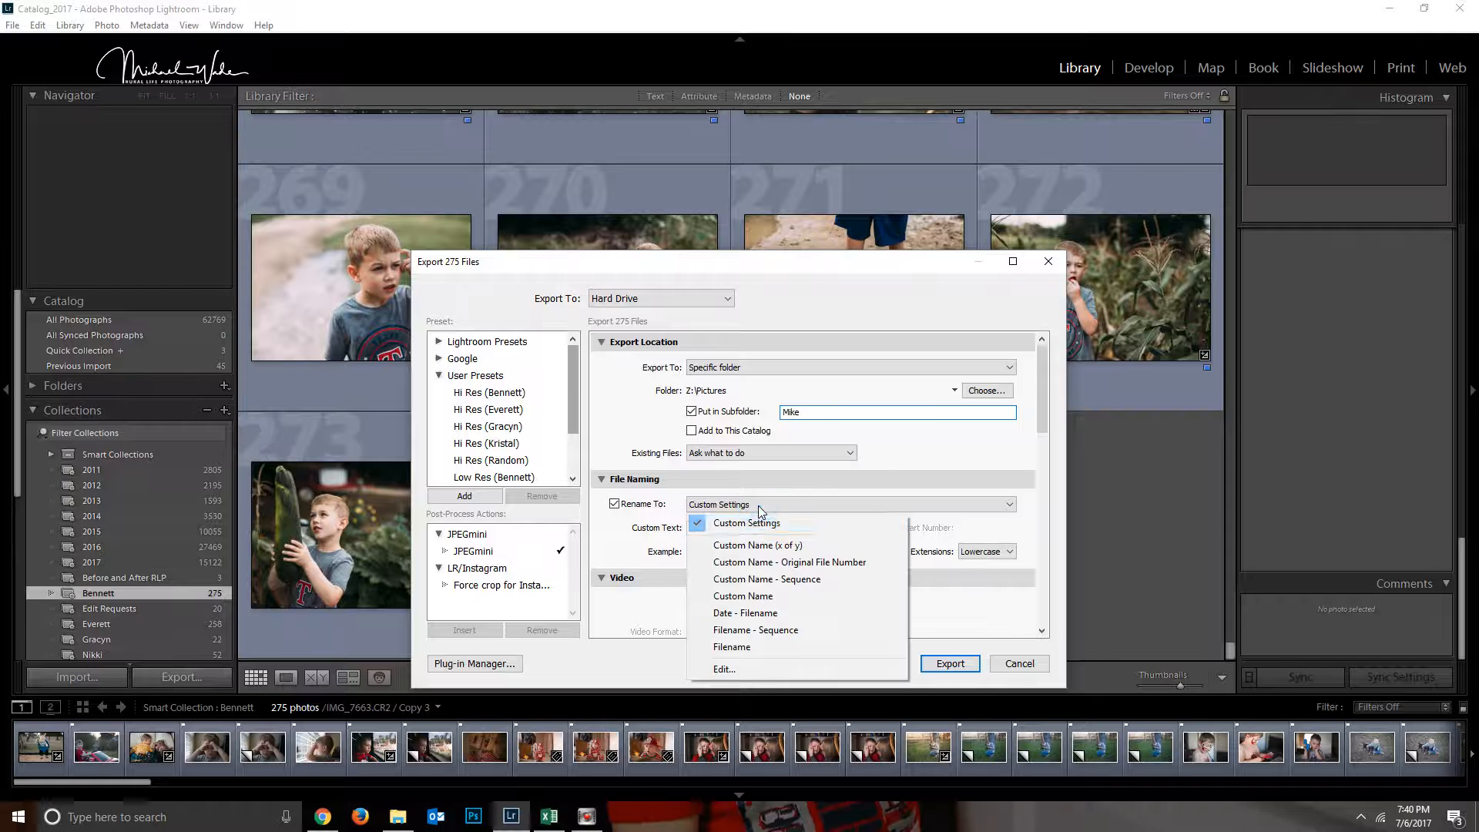
pyautogui.click(816, 522)
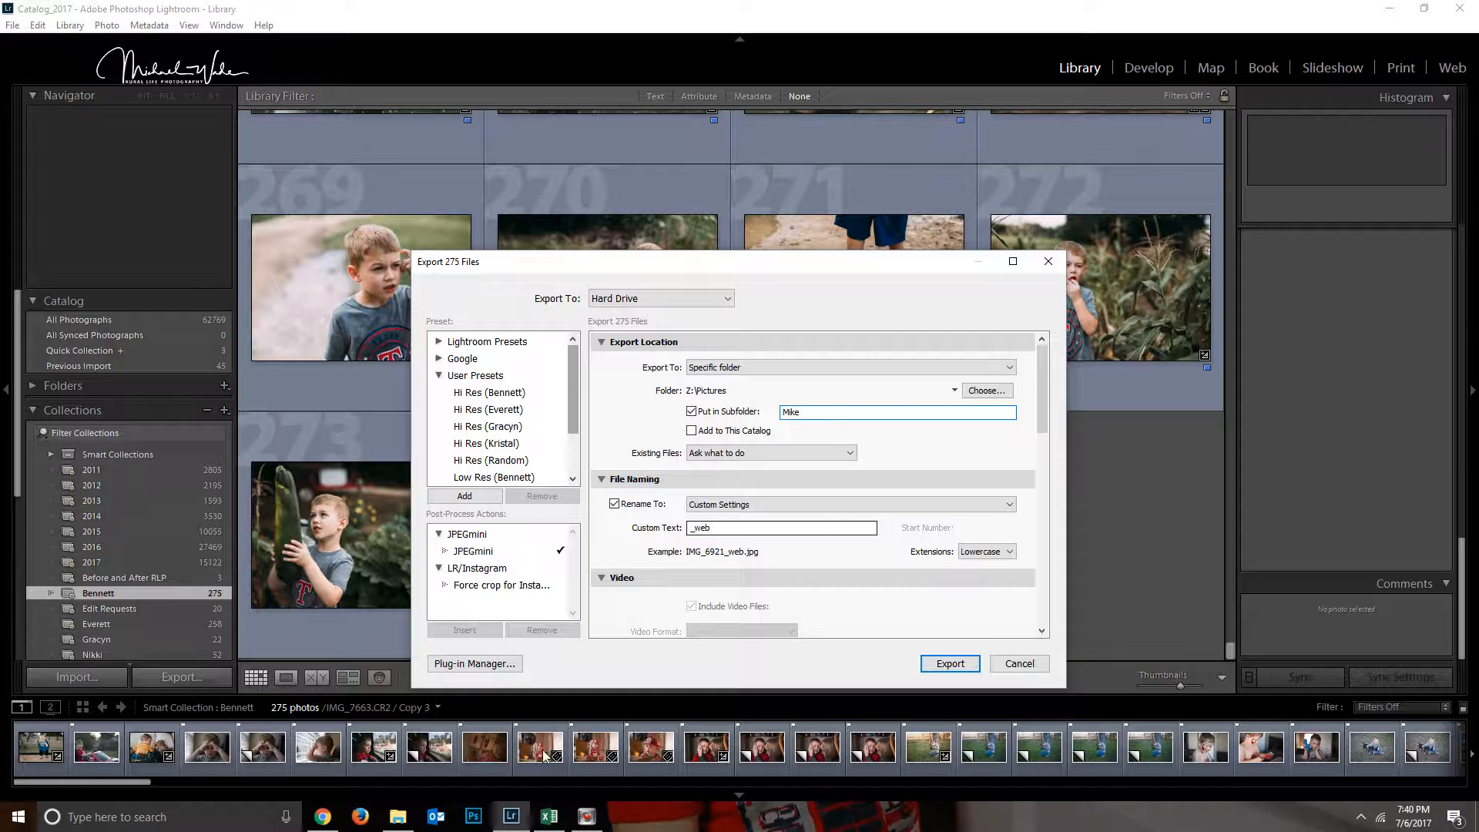
# Switch to File Explorer, examine the exported _web and full-size images in the Pictures subfolder, and return to Lightroom.
pyautogui.click(402, 820)
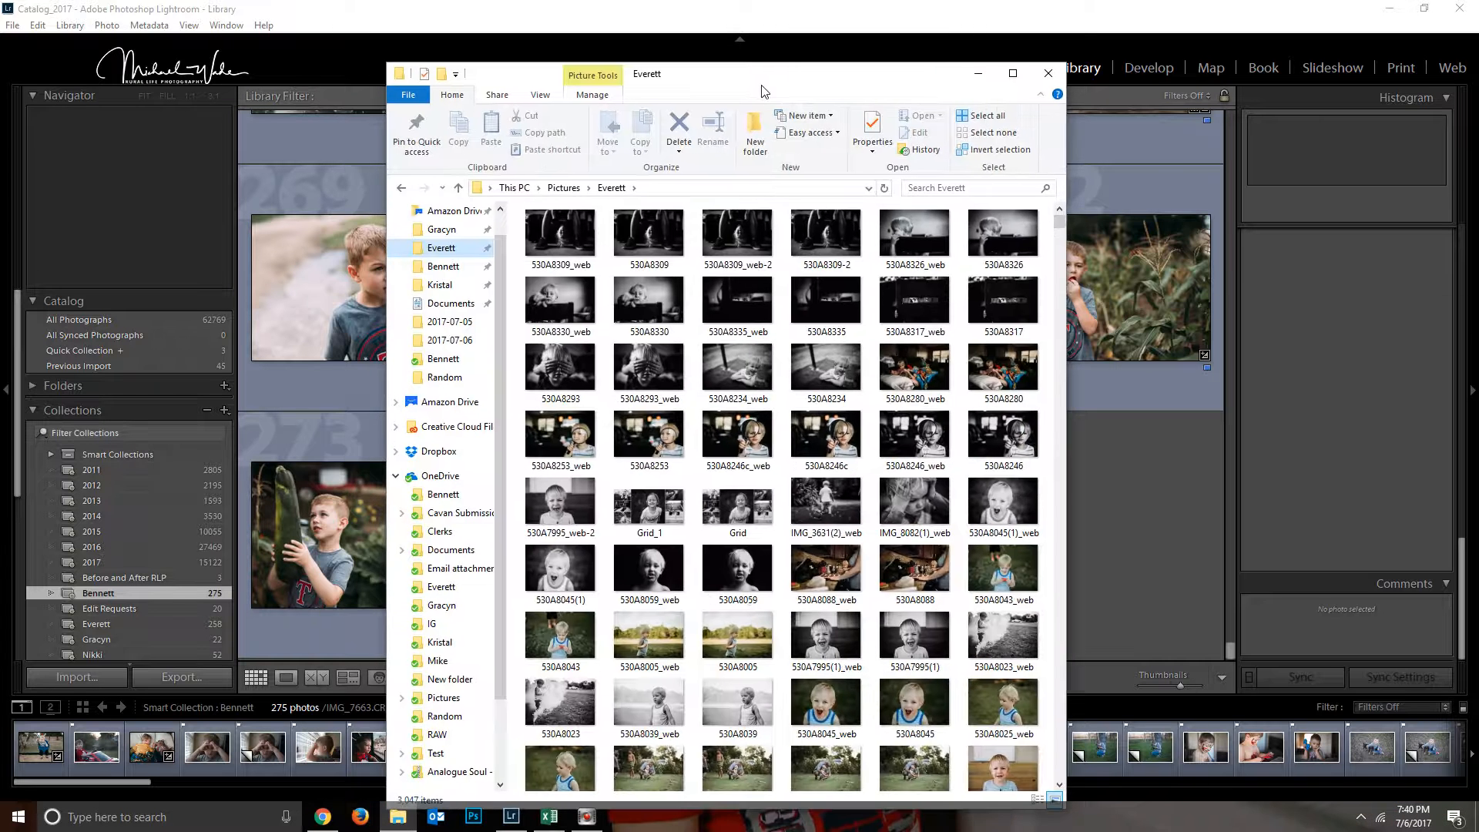
pyautogui.doubleClick(763, 74)
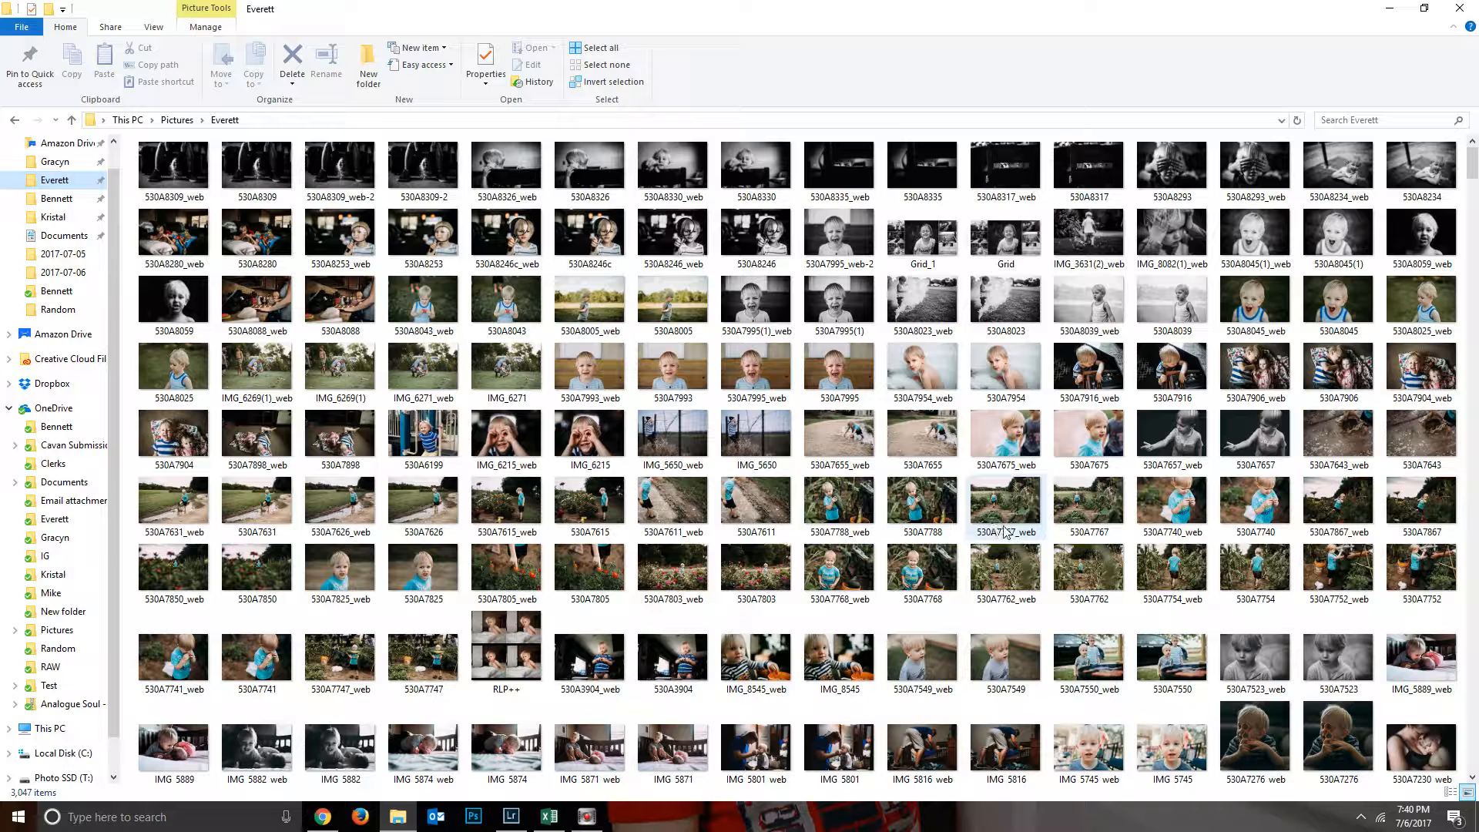
pyautogui.click(1390, 8)
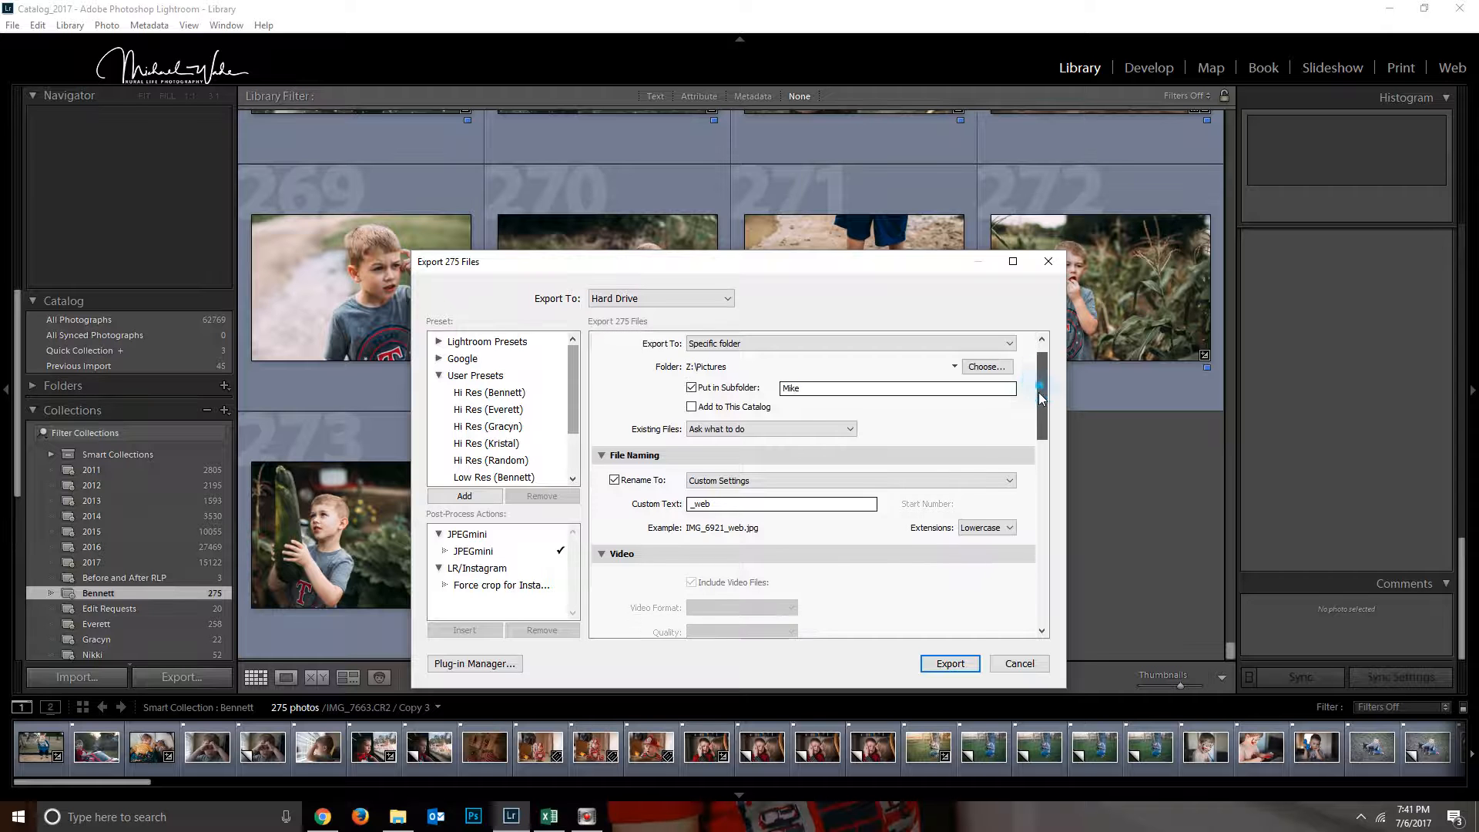
# Review the export's file naming, file settings, image sizing and output sharpening options.
pyautogui.scroll(-4, 1036, 408)
pyautogui.scroll(1, 1036, 431)
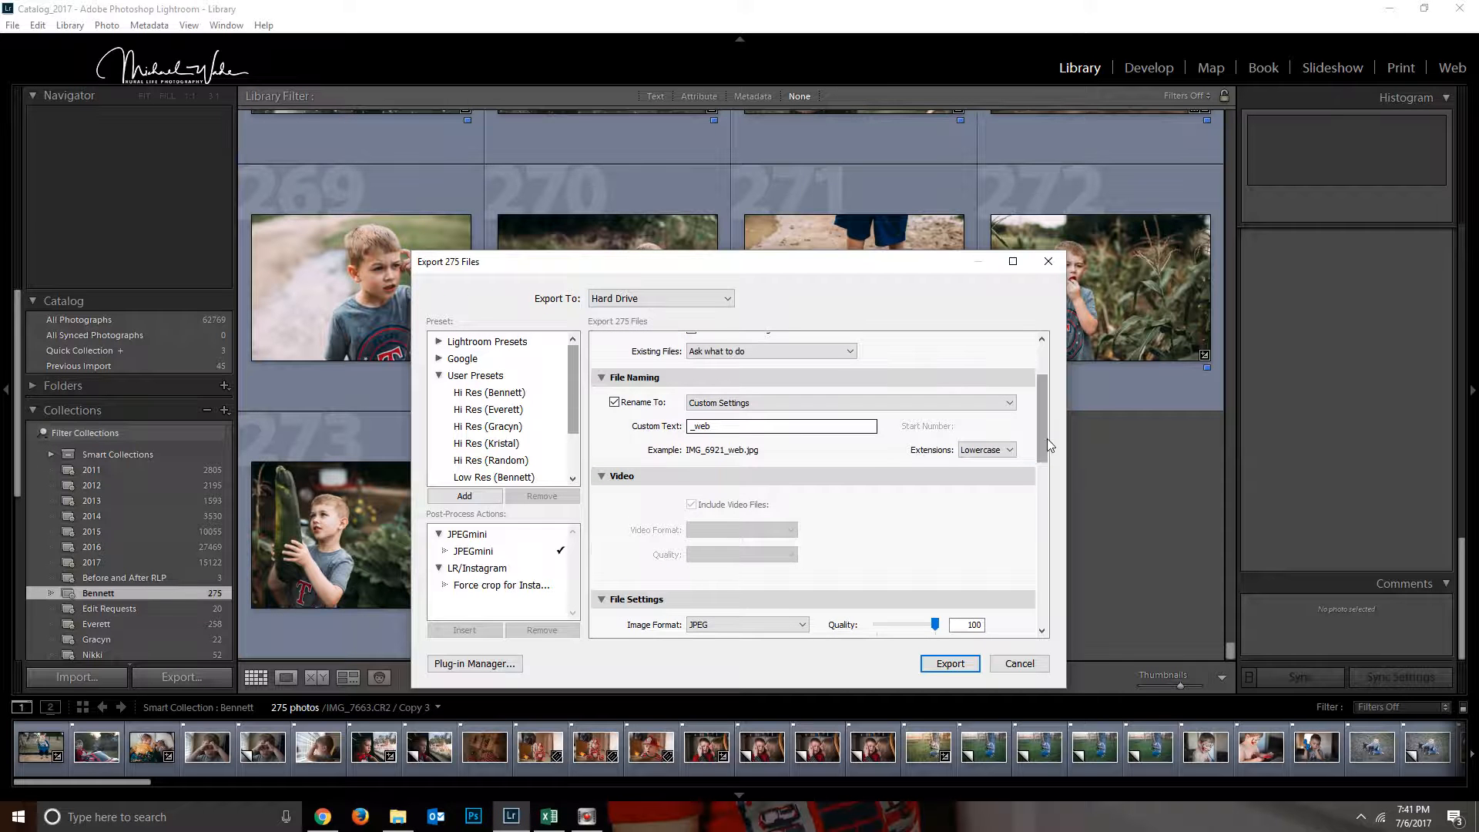
pyautogui.scroll(-3, 1046, 437)
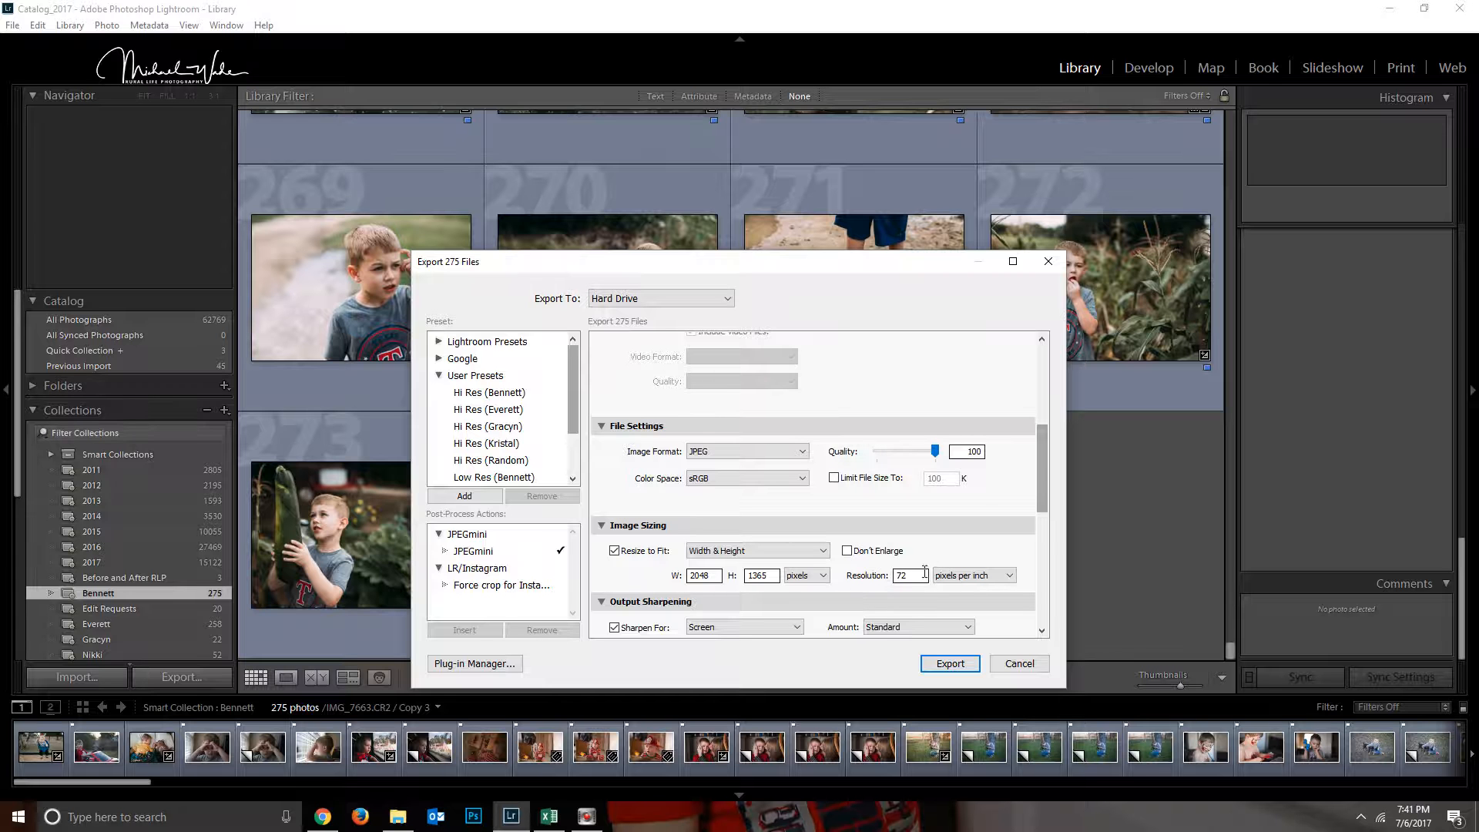
pyautogui.moveTo(1041, 454); pyautogui.dragTo(1041, 371)
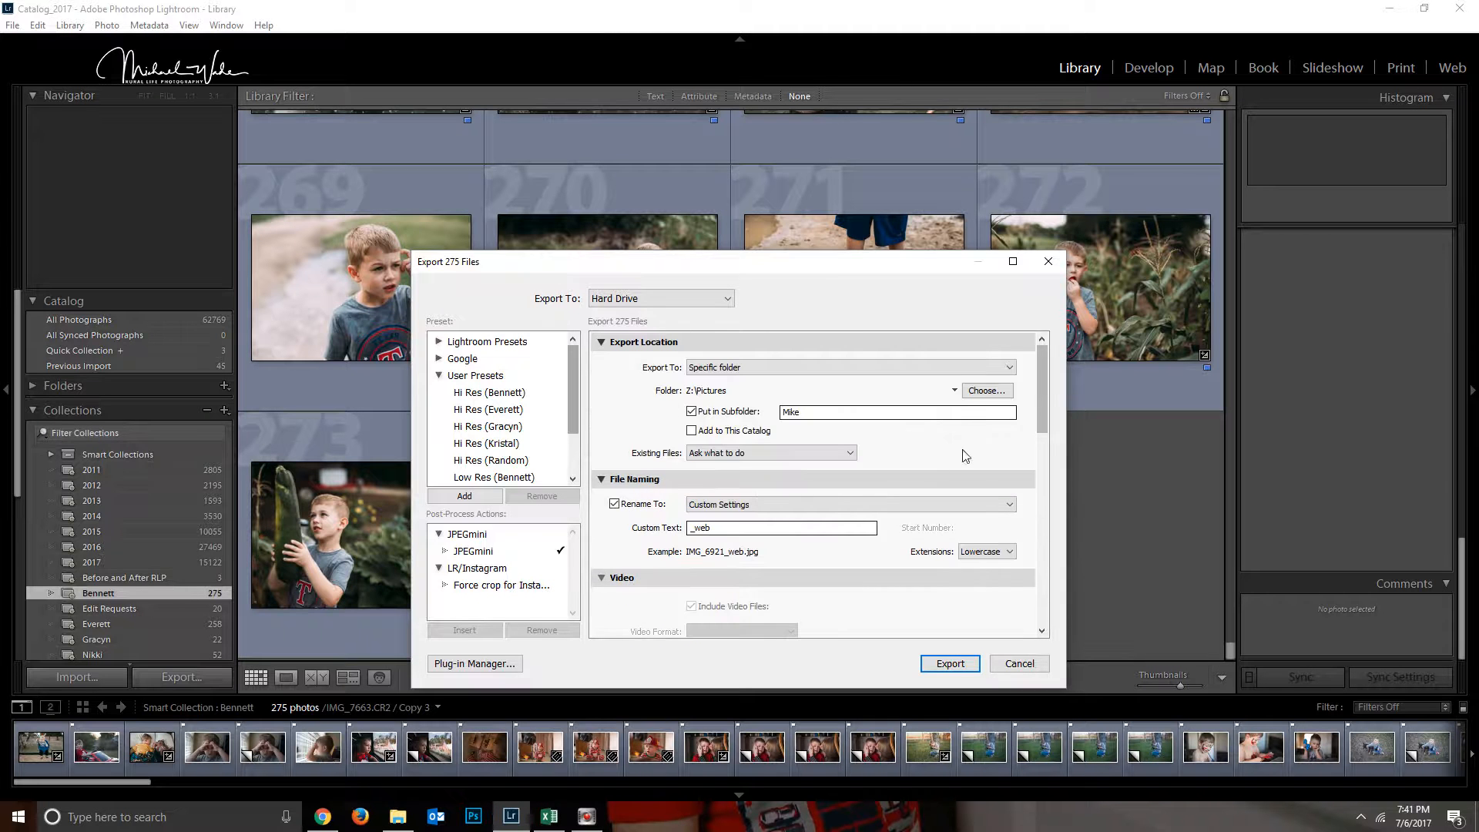
pyautogui.moveTo(1042, 373)
pyautogui.mouseDown()
pyautogui.moveTo(1042, 609)
pyautogui.moveTo(1041, 371)
pyautogui.mouseUp()
# Save the export settings as a User Presets entry named Low Res with the photographer's first name in parentheses, and close without exporting.
pyautogui.click(479, 500)
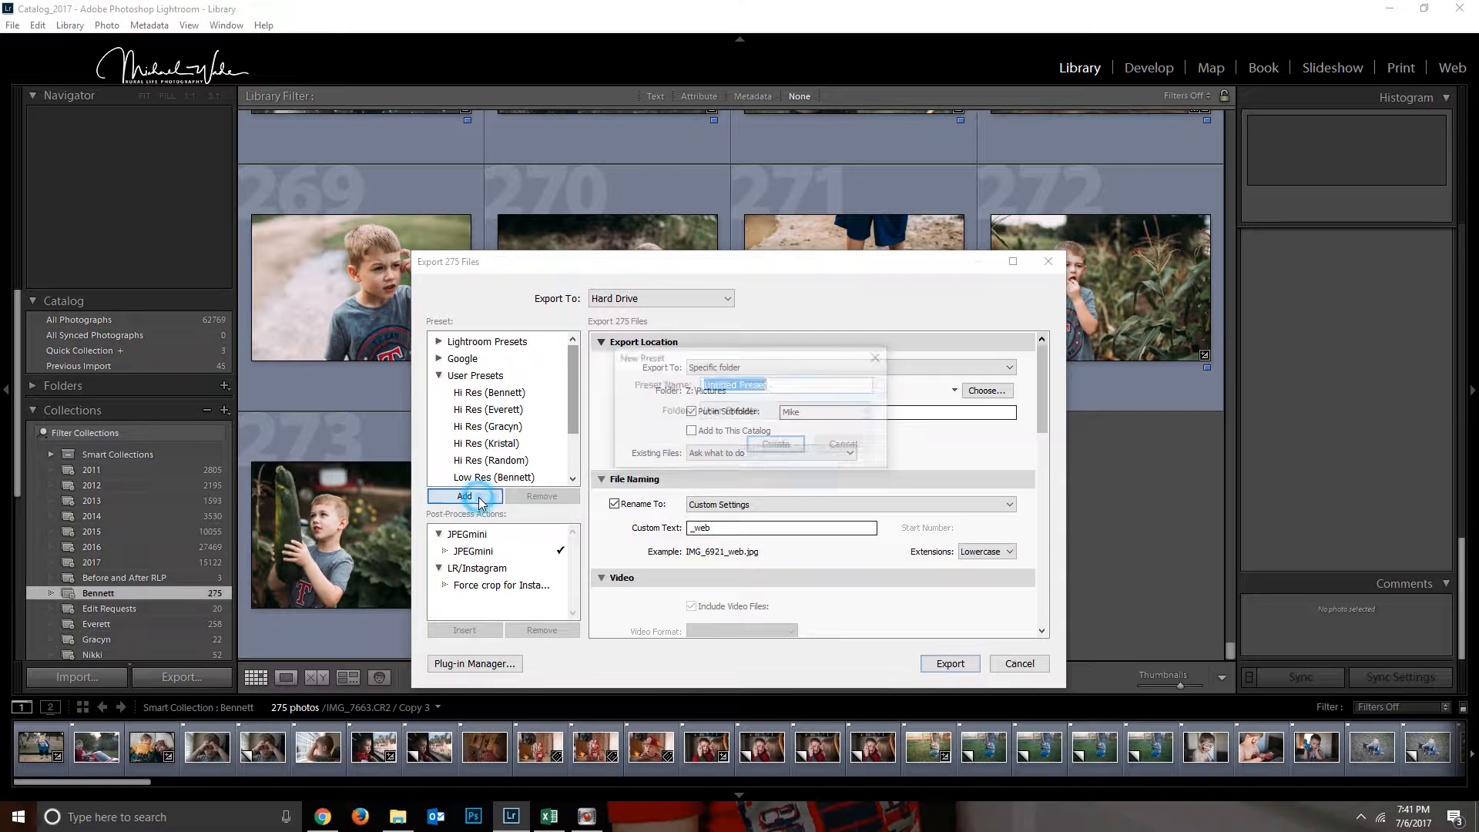
pyautogui.write('Lo')
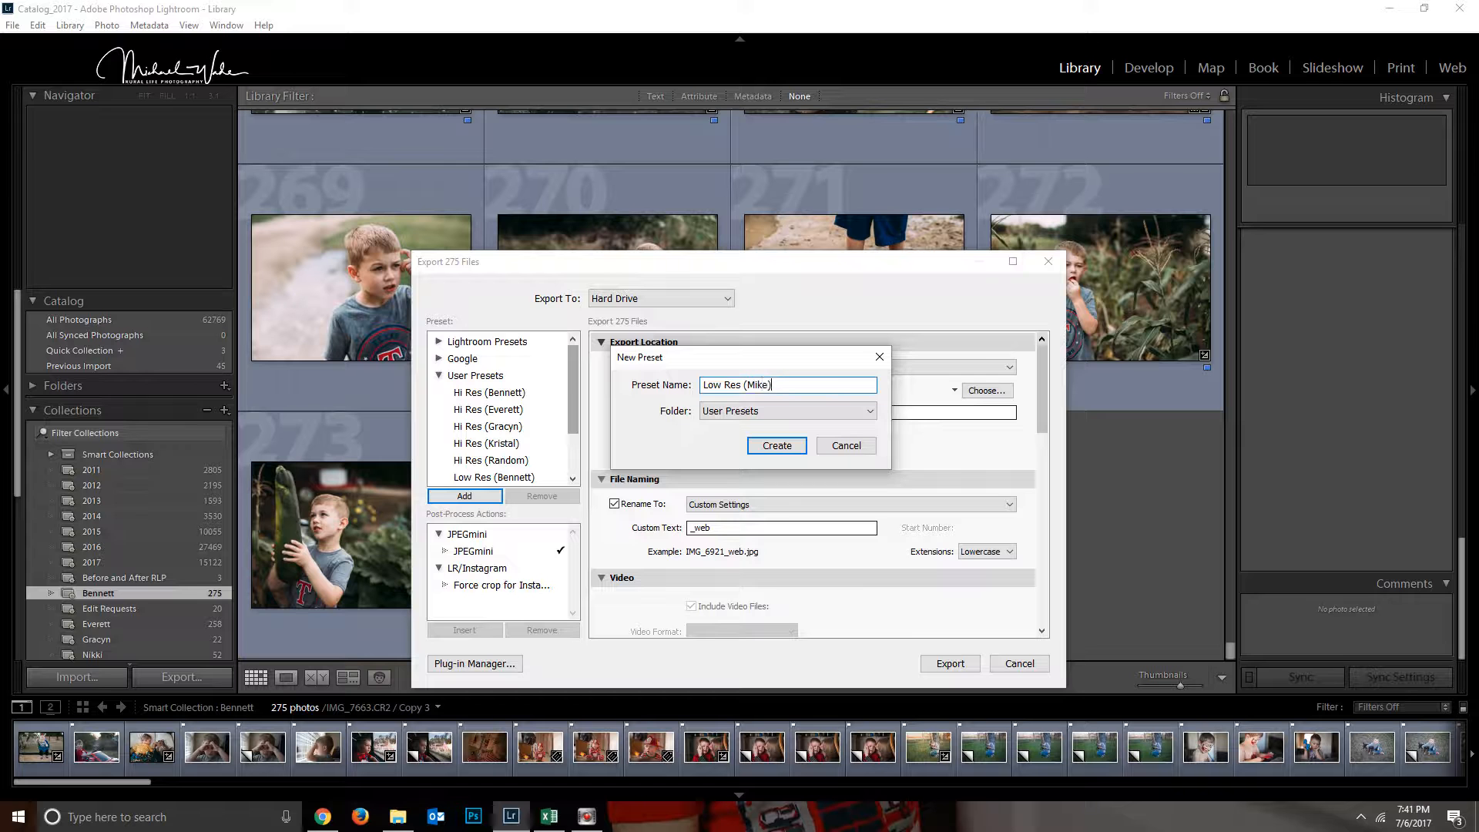
pyautogui.write('w Res (Mike)')
pyautogui.click(780, 447)
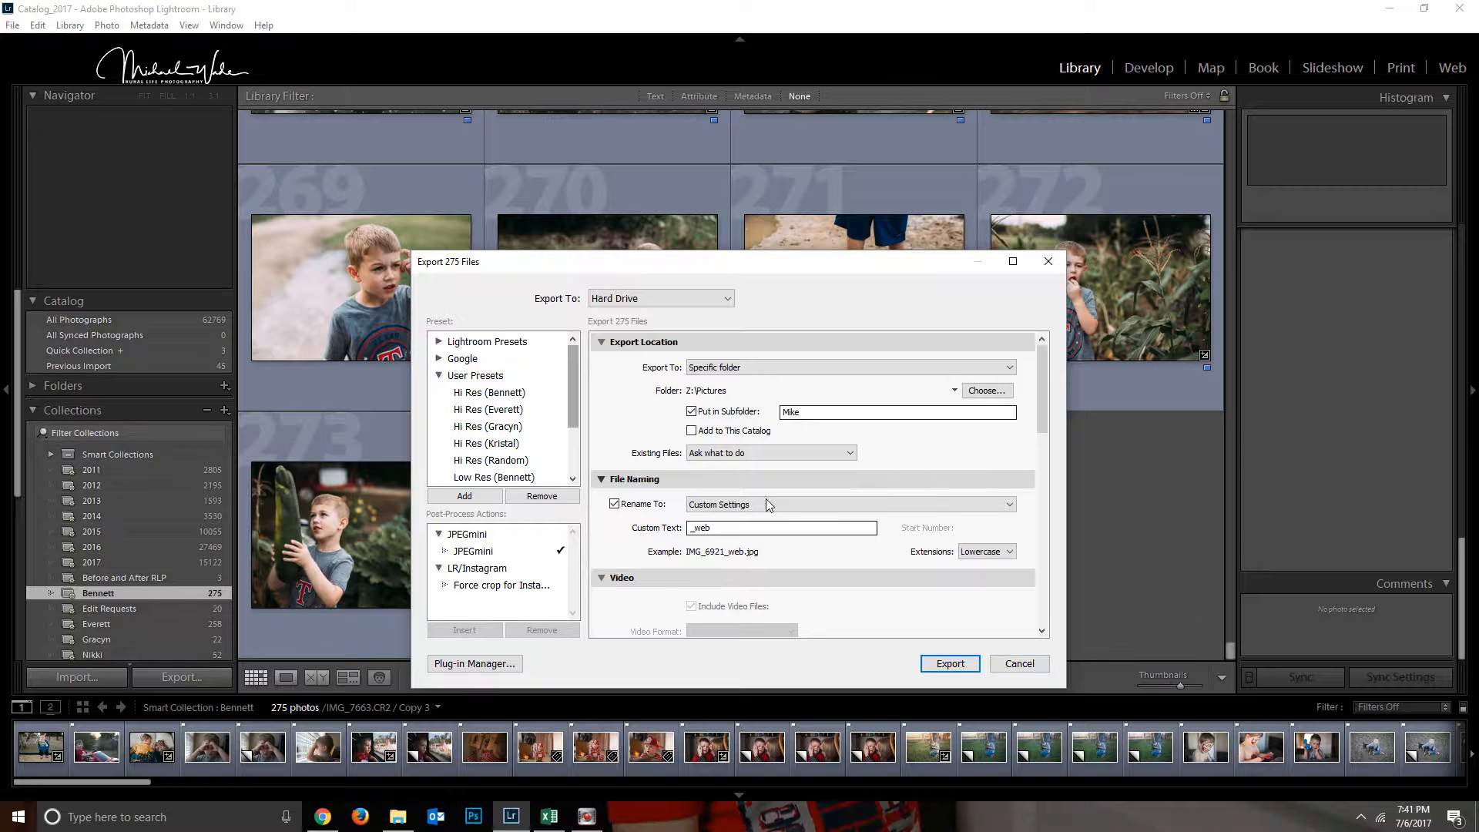
pyautogui.click(1009, 664)
# Export only photo 275 with the new Low Res preset for the photographer's subfolder.
pyautogui.click(847, 522)
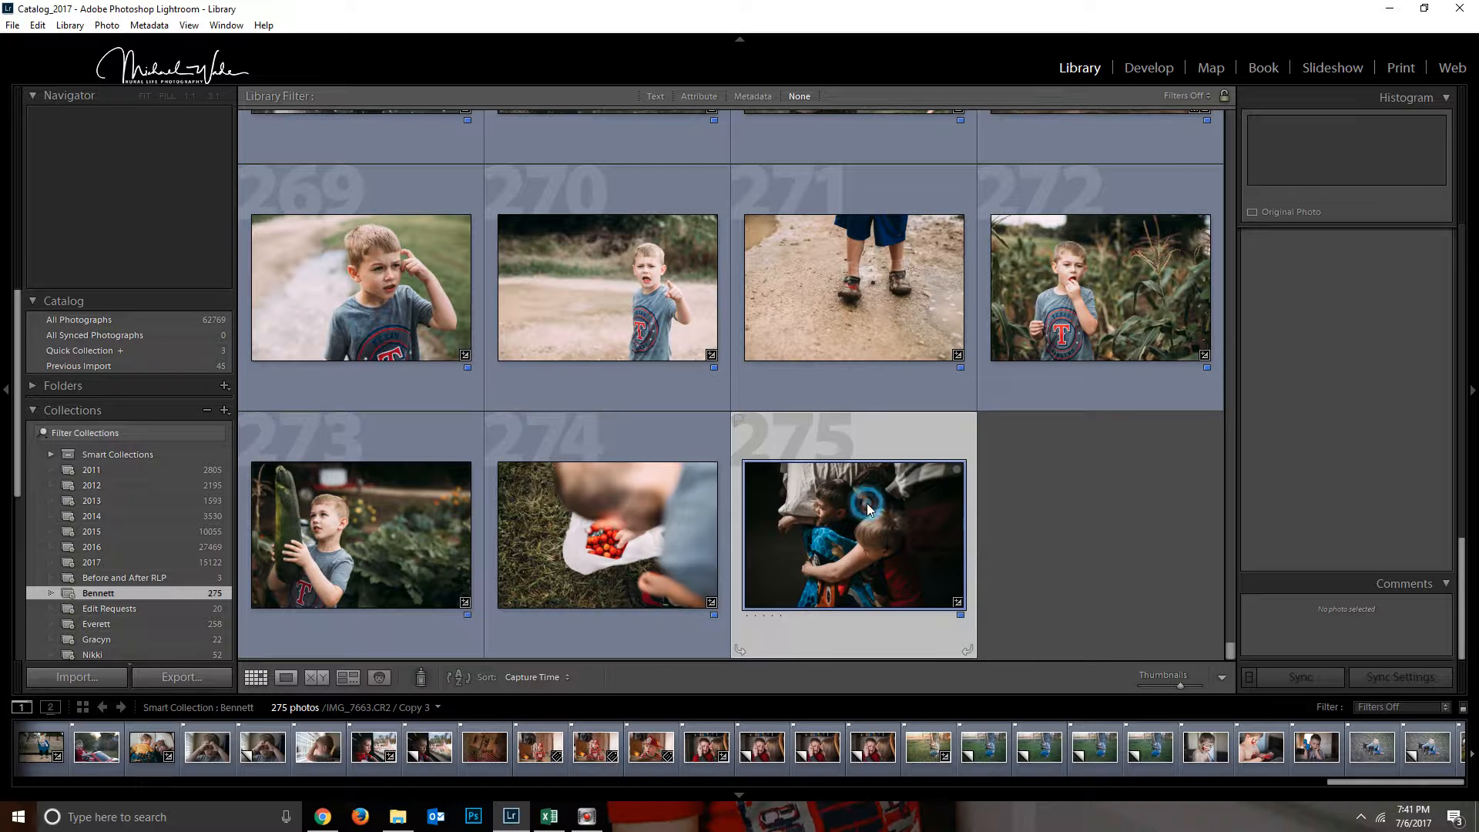
pyautogui.rightClick(829, 527)
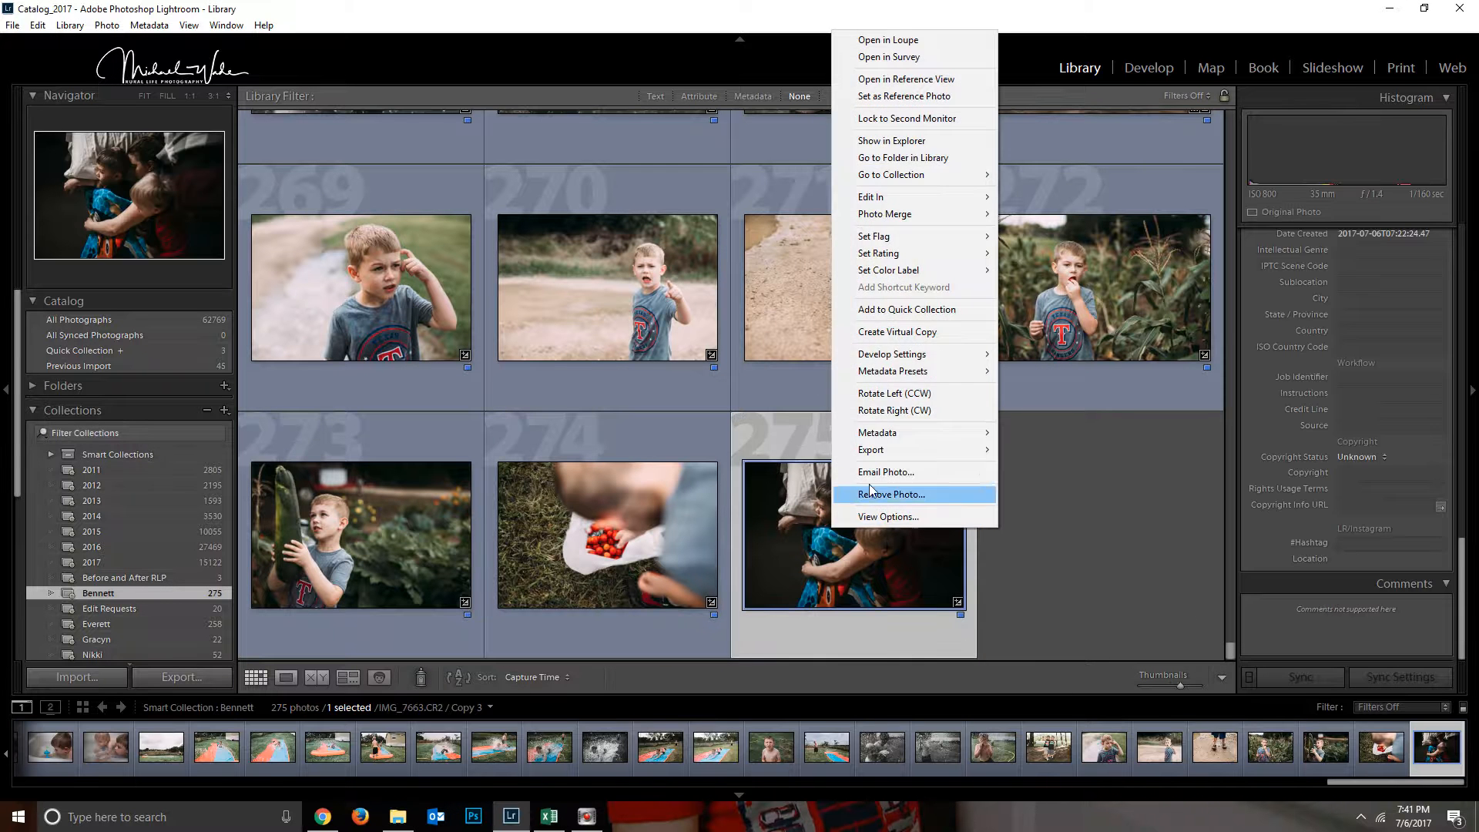
pyautogui.moveTo(884, 456)
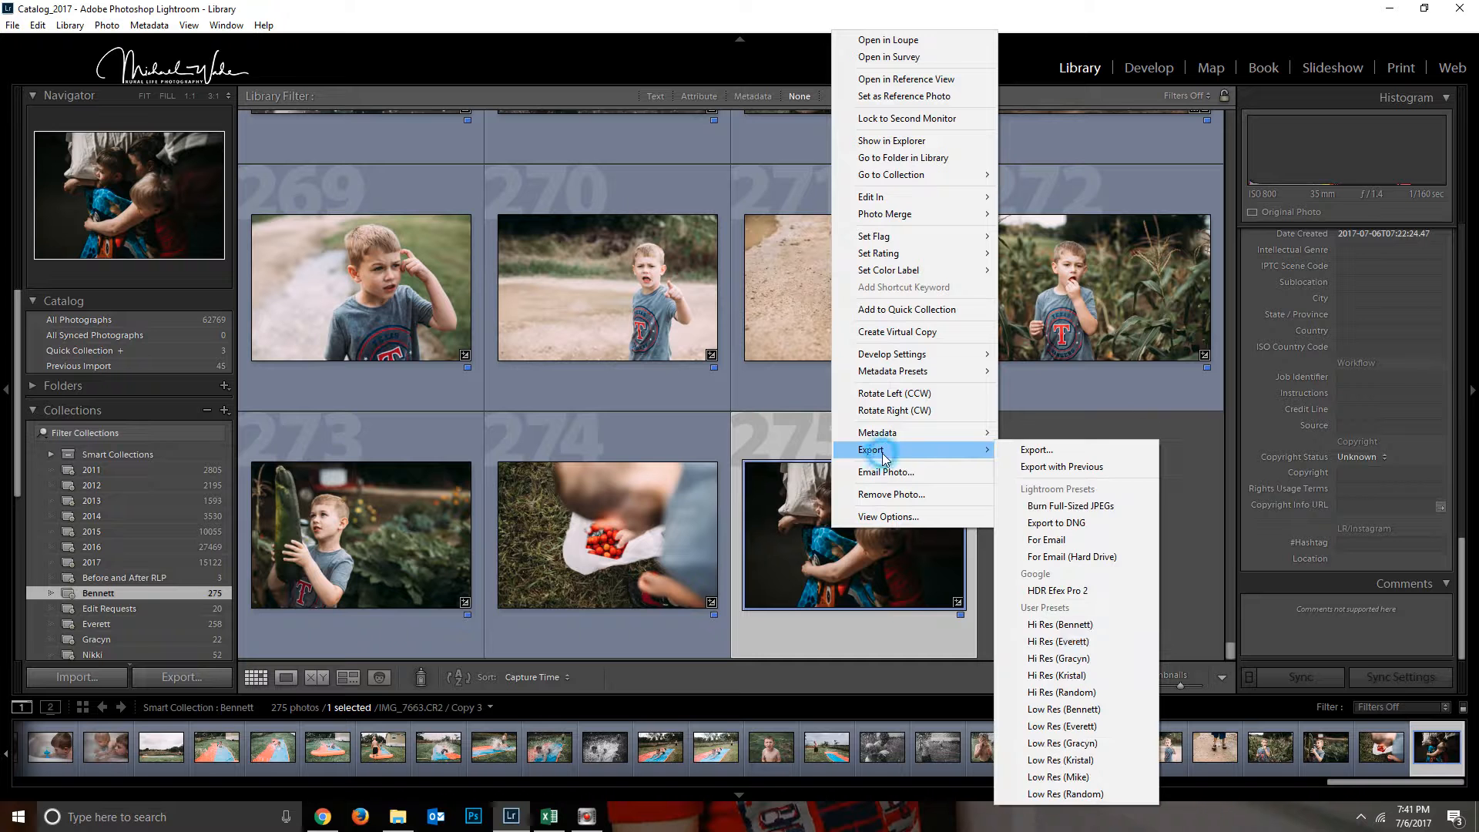
pyautogui.click(1074, 777)
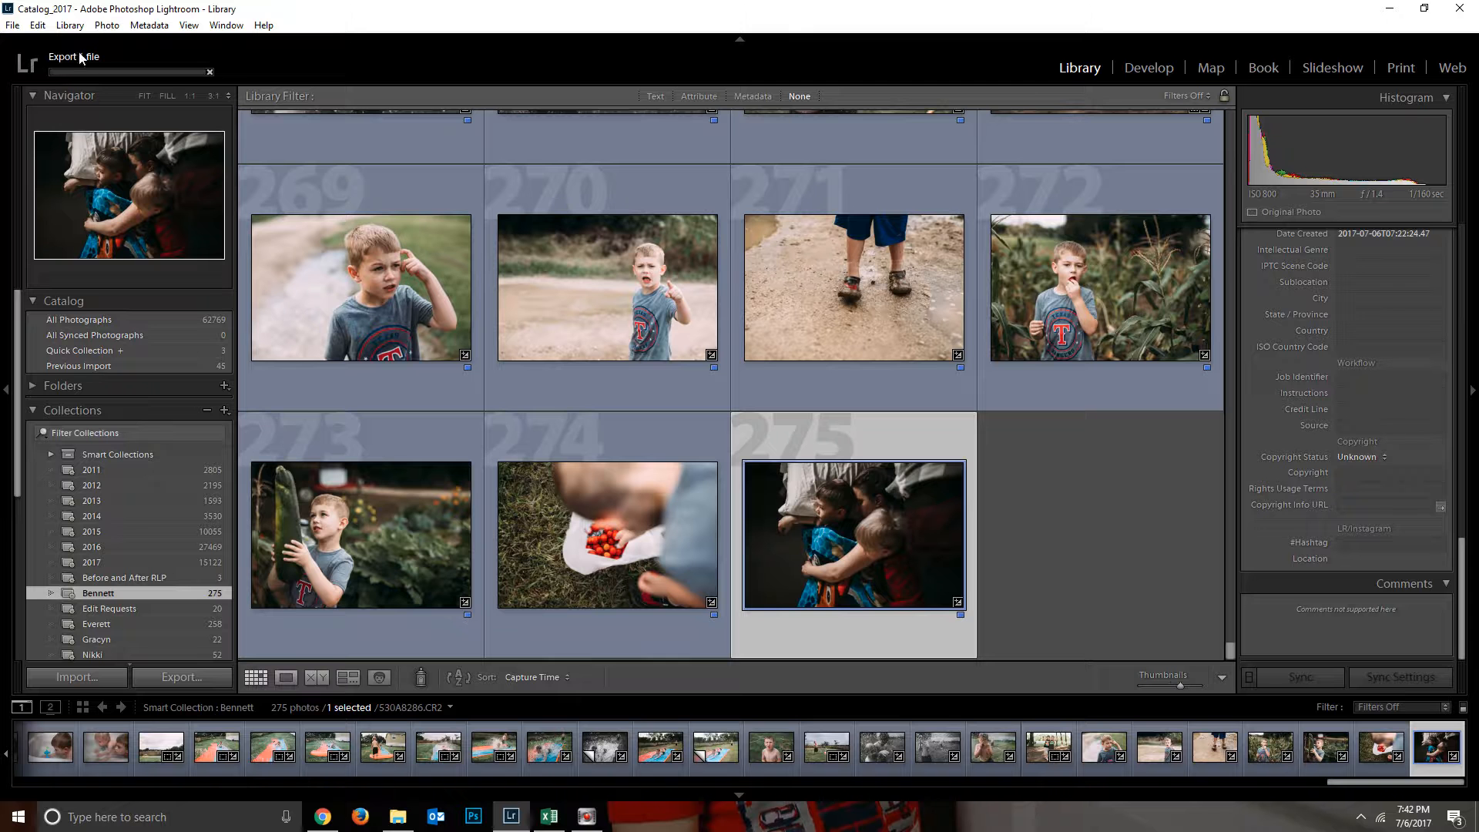
# Export photo 275 with the Hi Res preset matching the open collection, using unique names for the existing file.
pyautogui.rightClick(862, 509)
pyautogui.moveTo(927, 431)
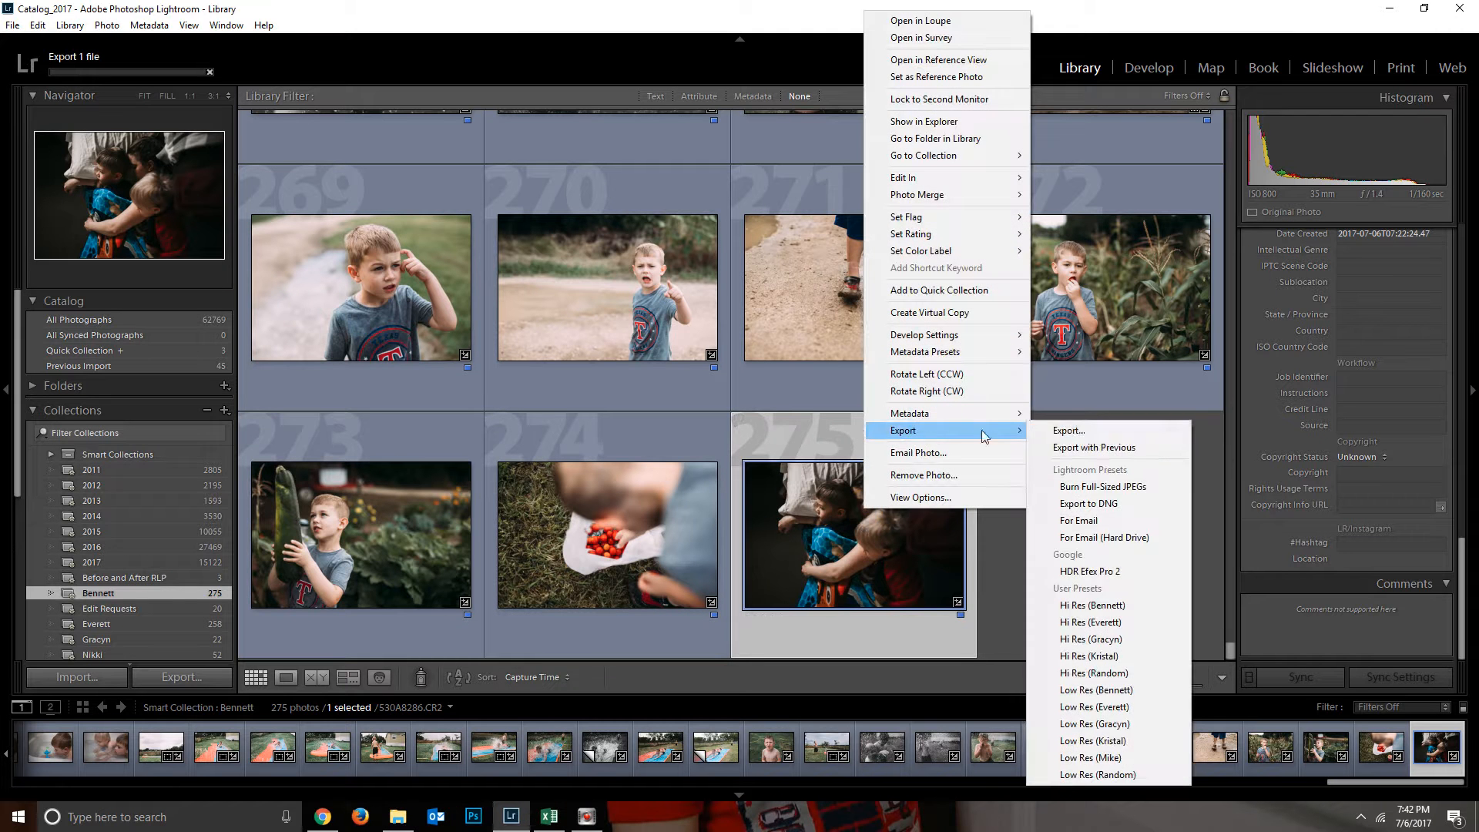
pyautogui.click(1111, 607)
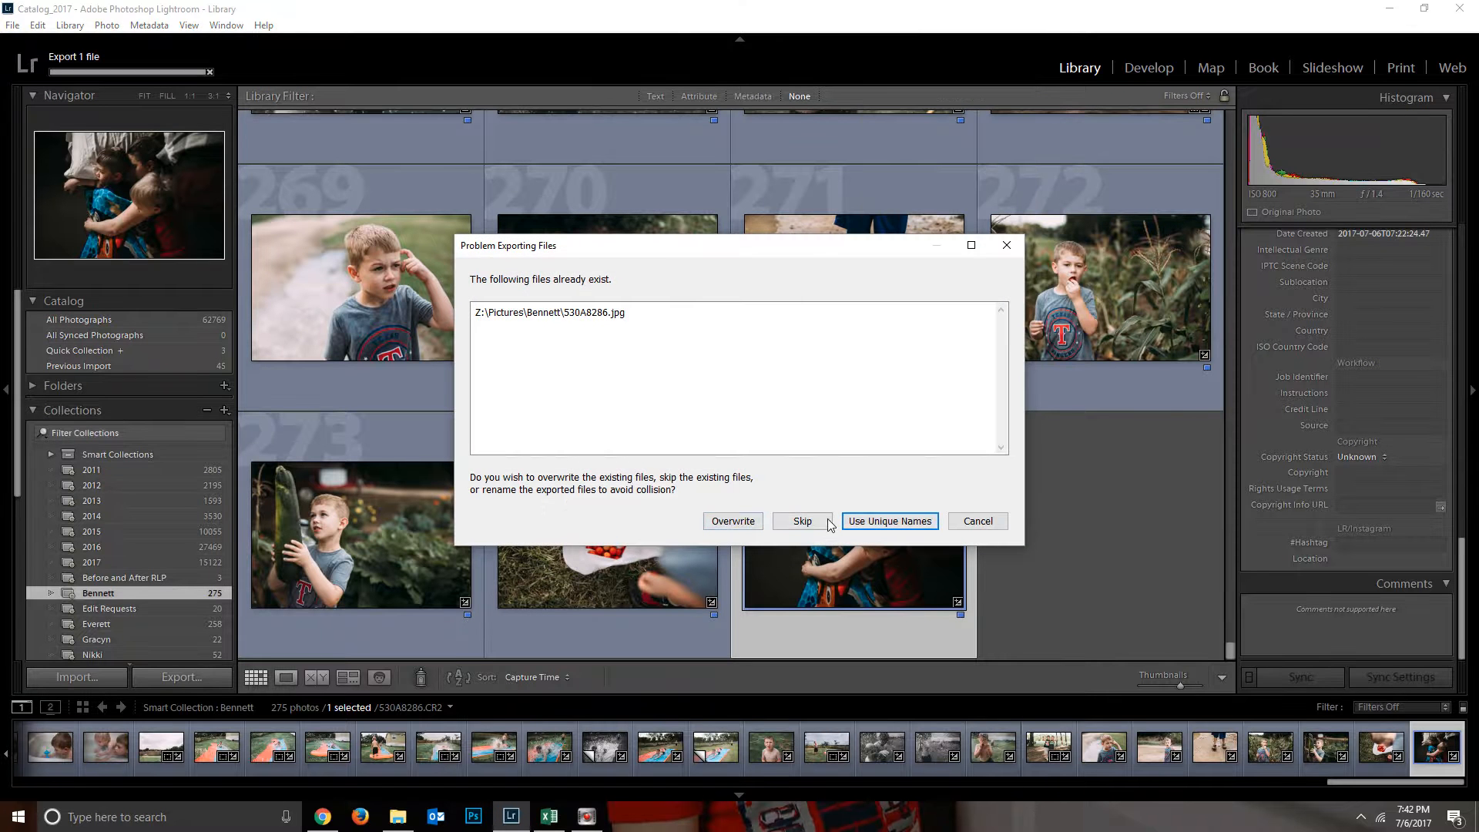
pyautogui.click(849, 523)
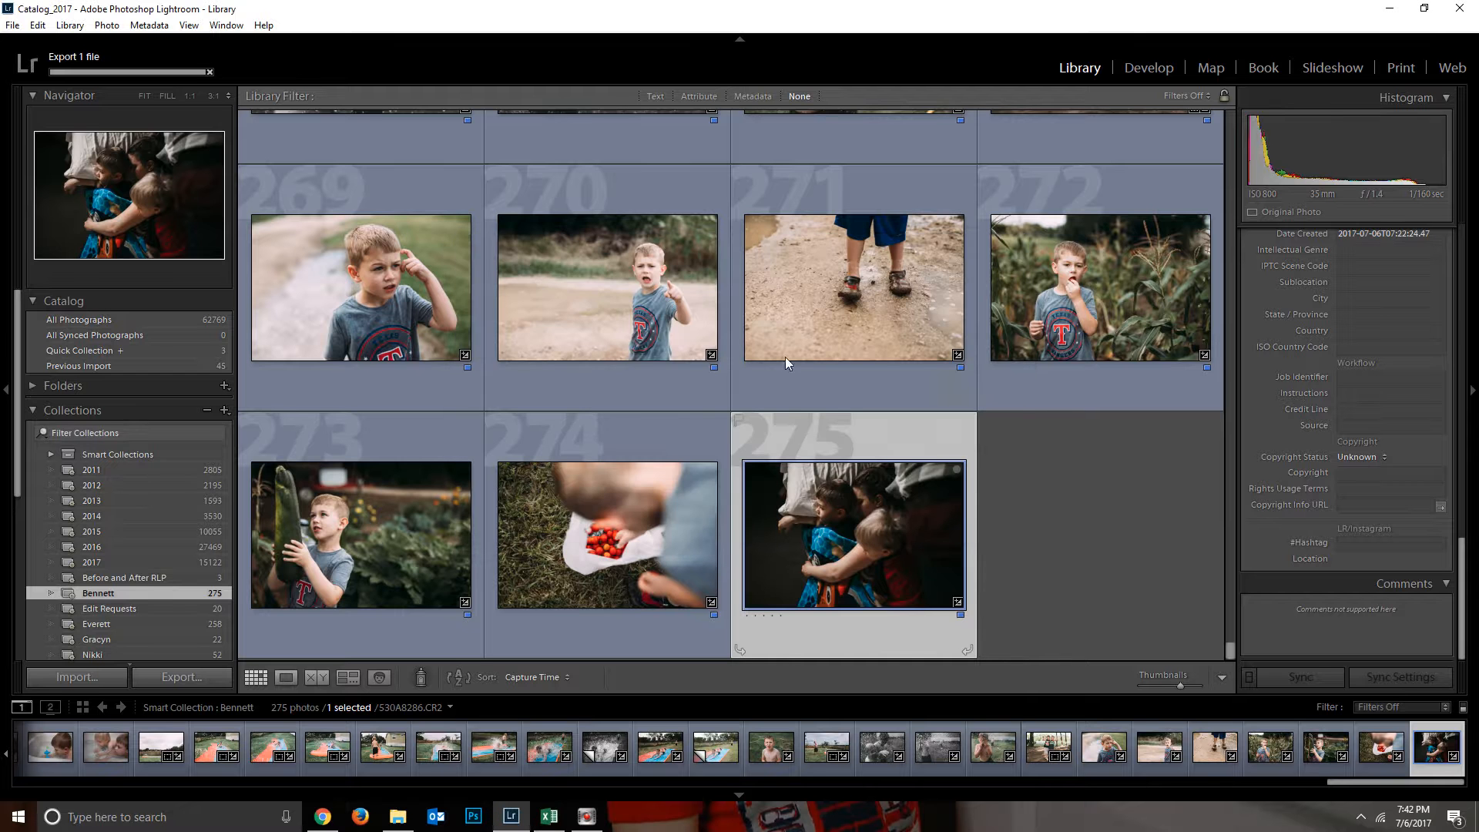
# Look through the export presets offered for the photos, including the Hi Res and Low Res user presets.
pyautogui.rightClick(816, 541)
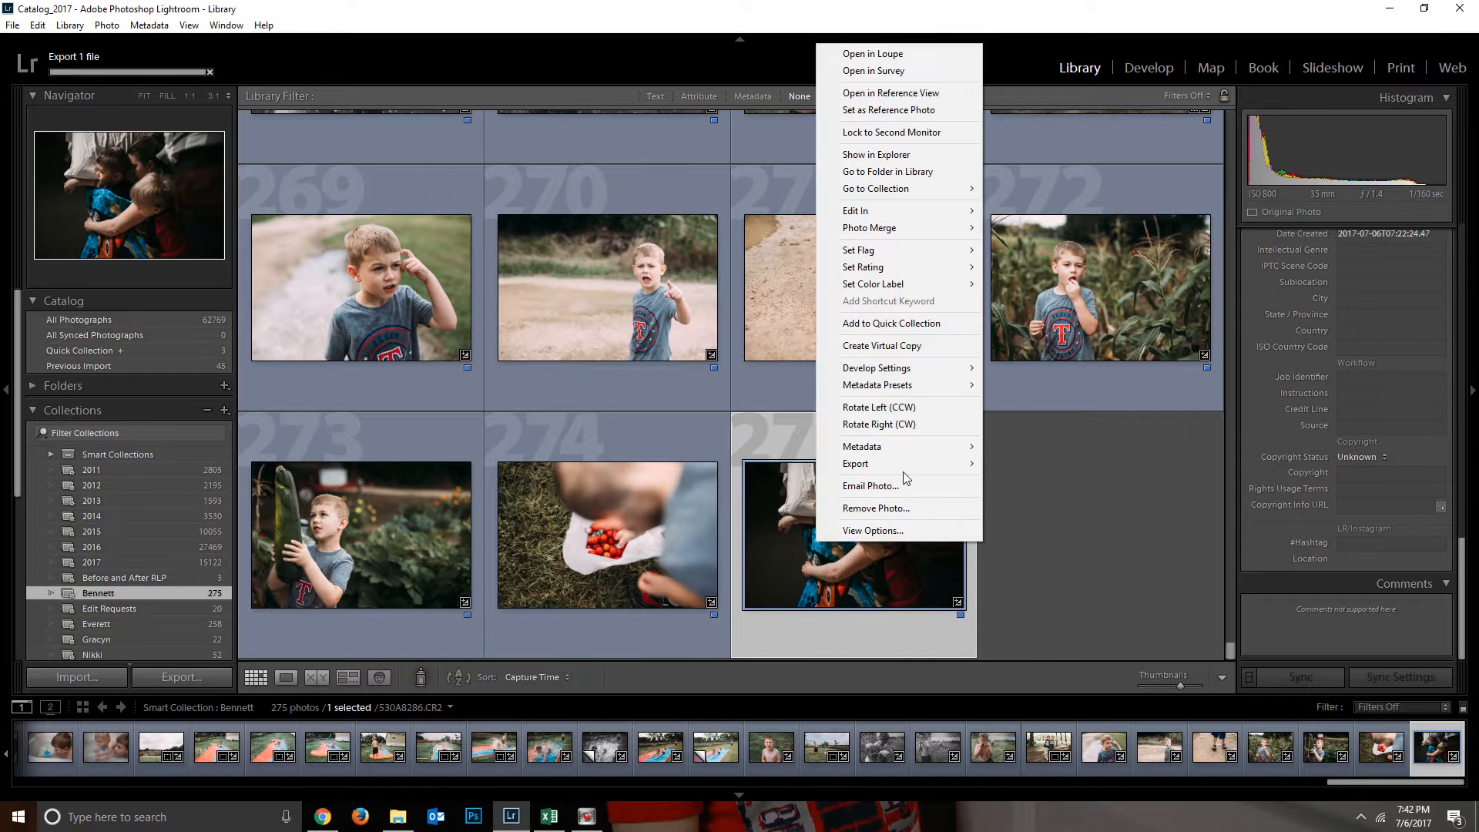
pyautogui.click(1169, 570)
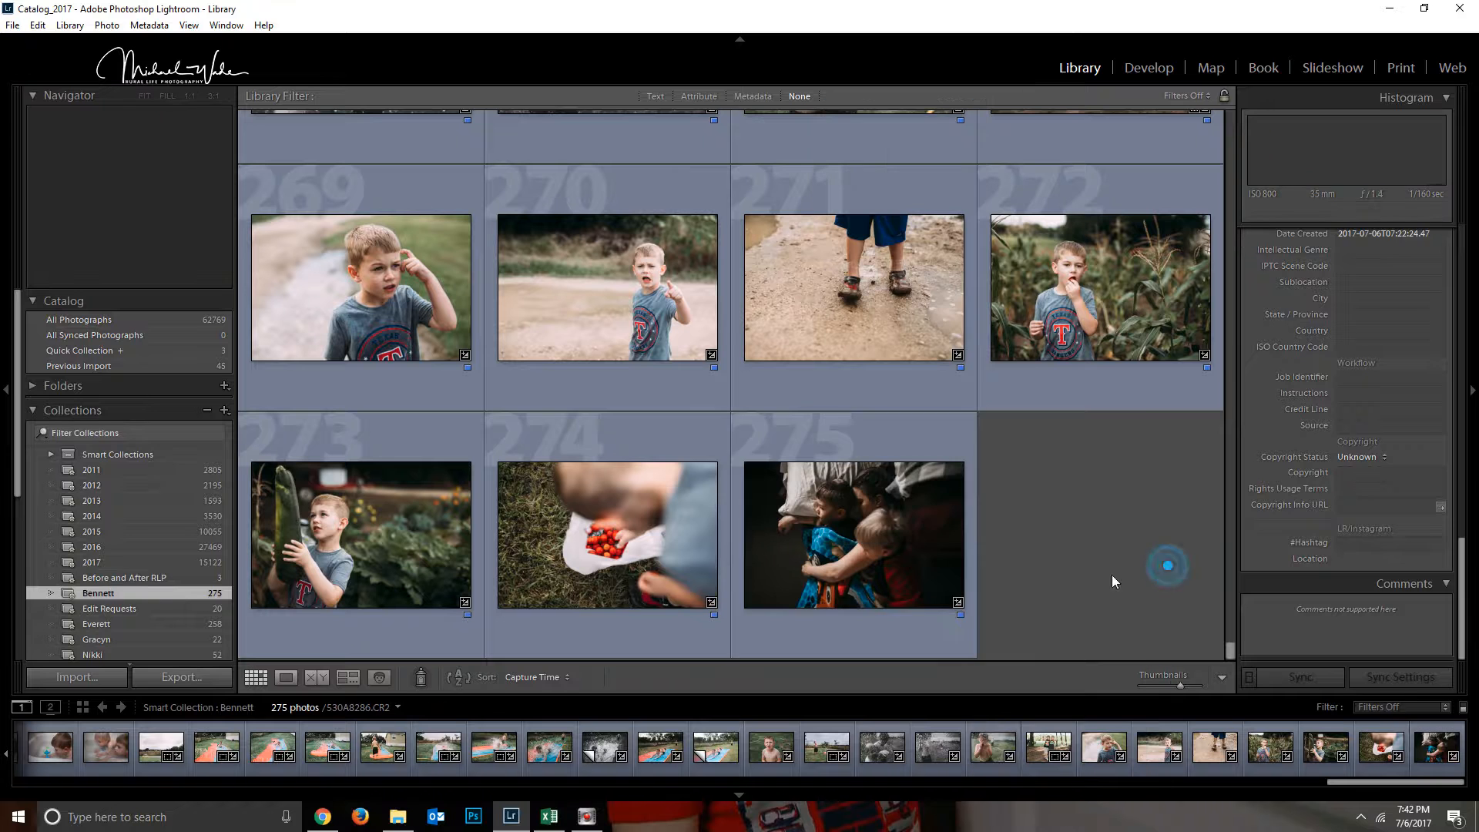
pyautogui.rightClick(914, 493)
pyautogui.moveTo(1002, 723)
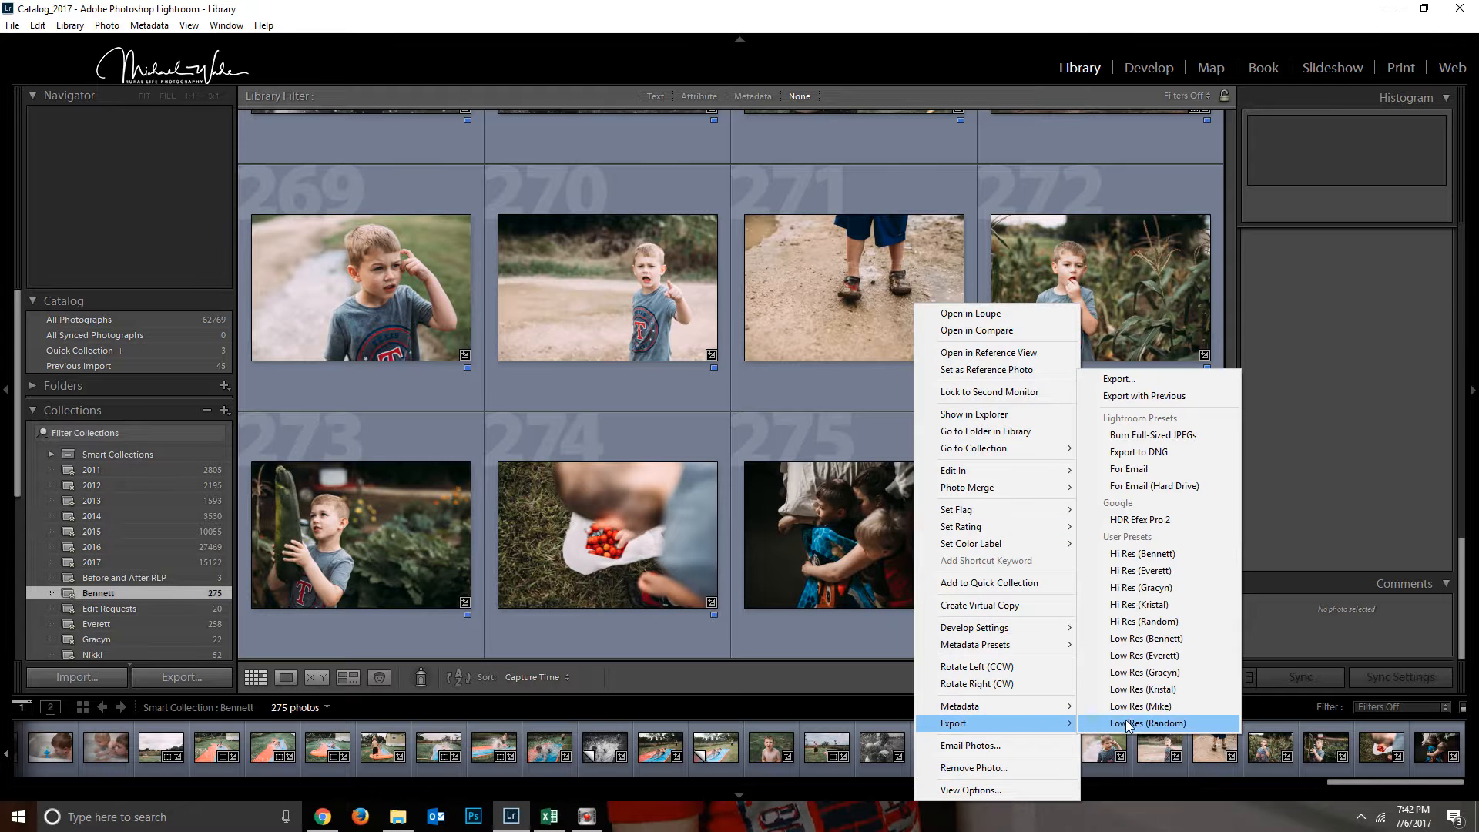
pyautogui.click(1127, 724)
# Check the saved preset in the export dialog without exporting, and view the photos' quick export options again.
pyautogui.click(11, 24)
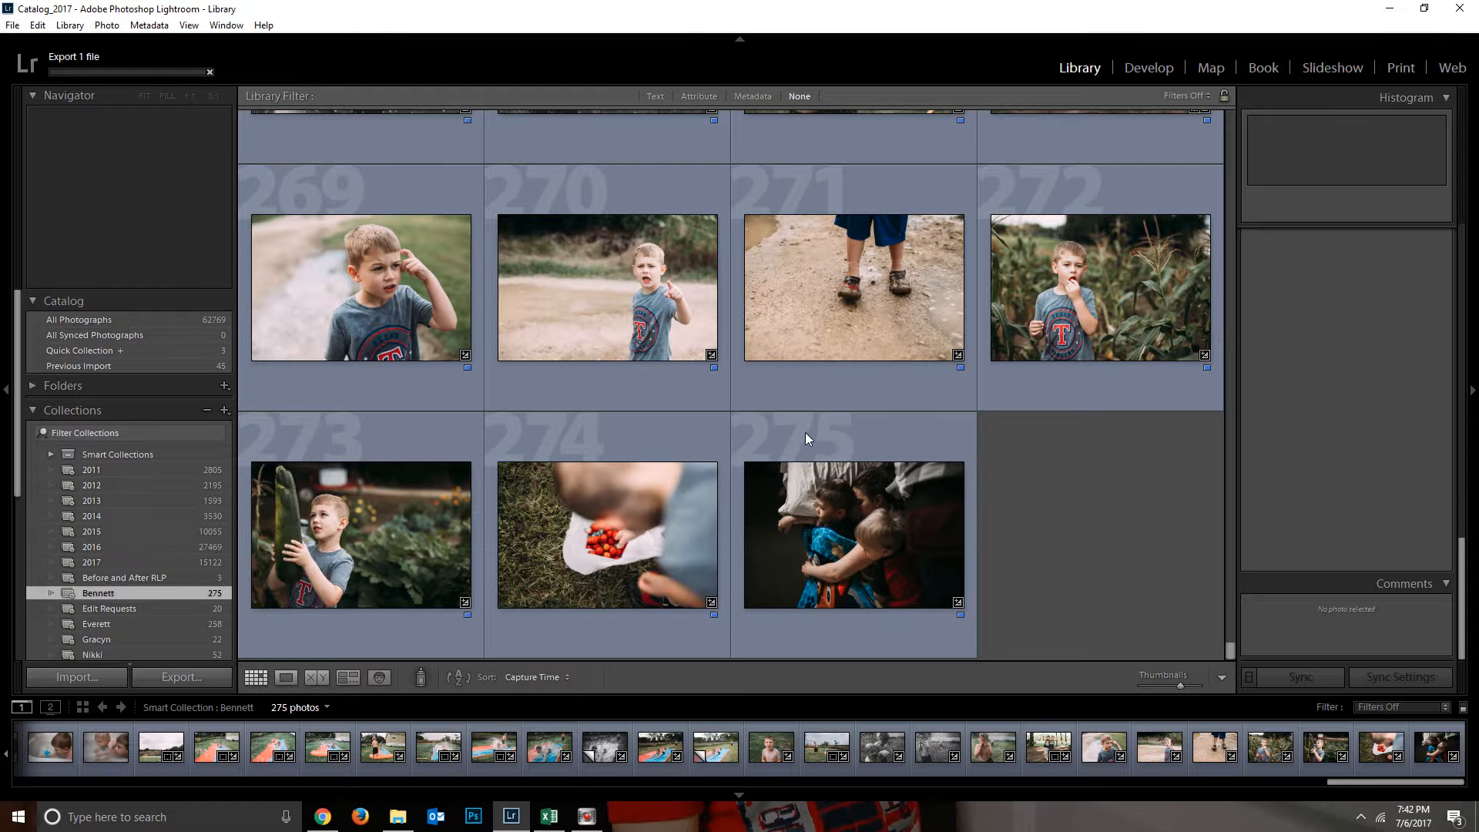
pyautogui.hotkey('ctrl', 'shift', 'e')
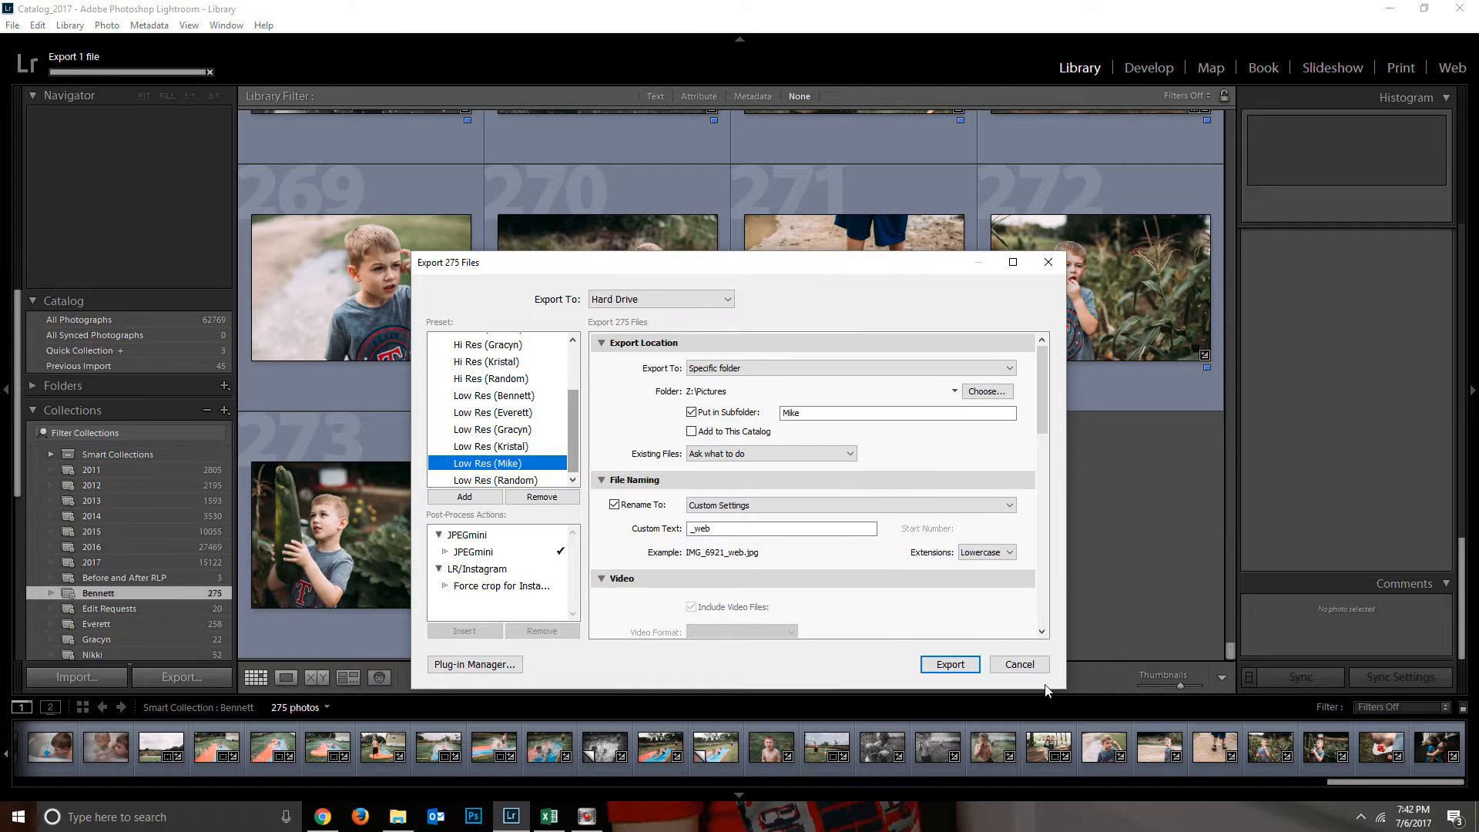
pyautogui.click(1032, 664)
pyautogui.rightClick(841, 516)
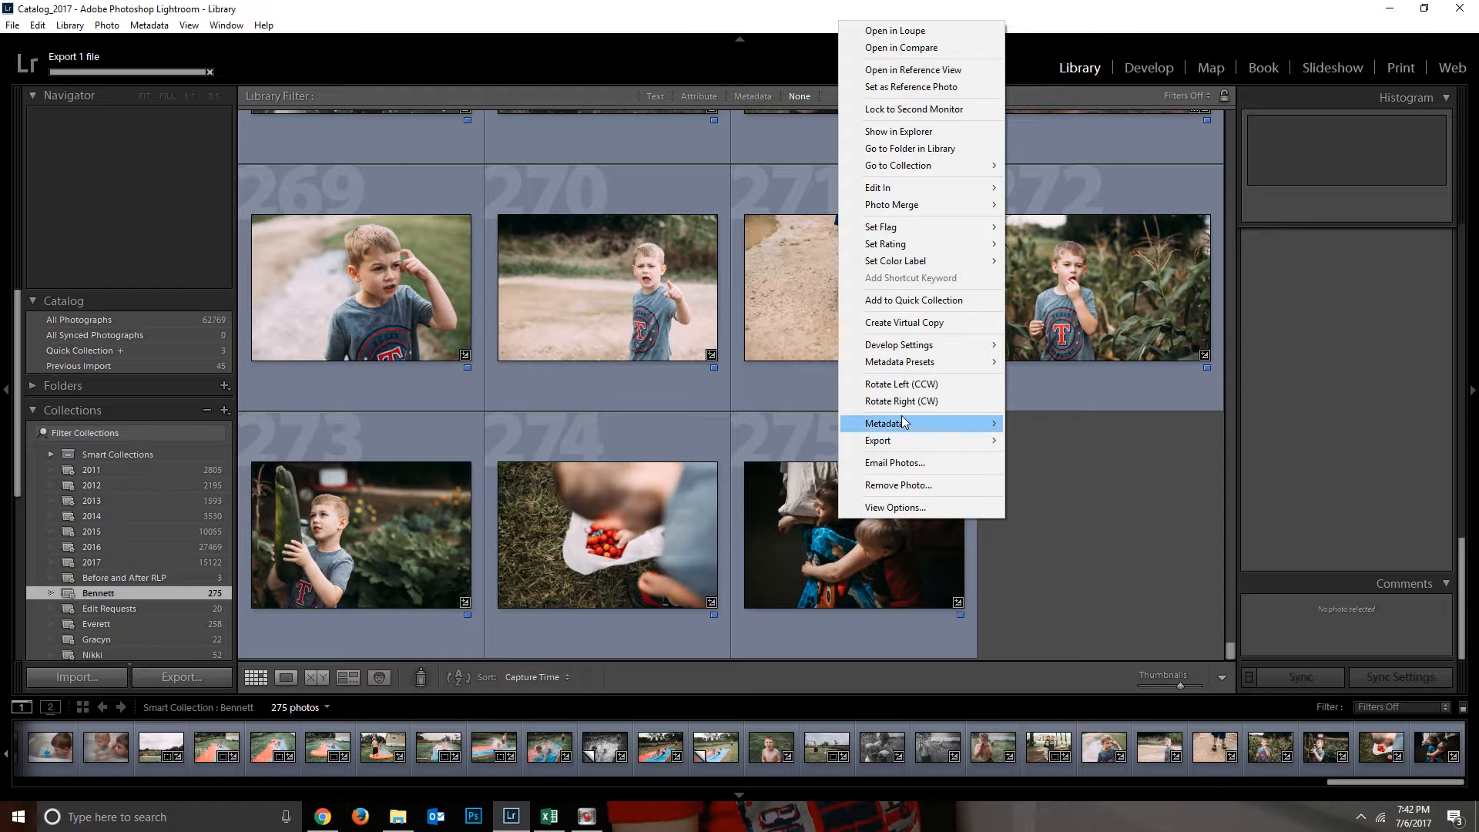
pyautogui.moveTo(924, 440)
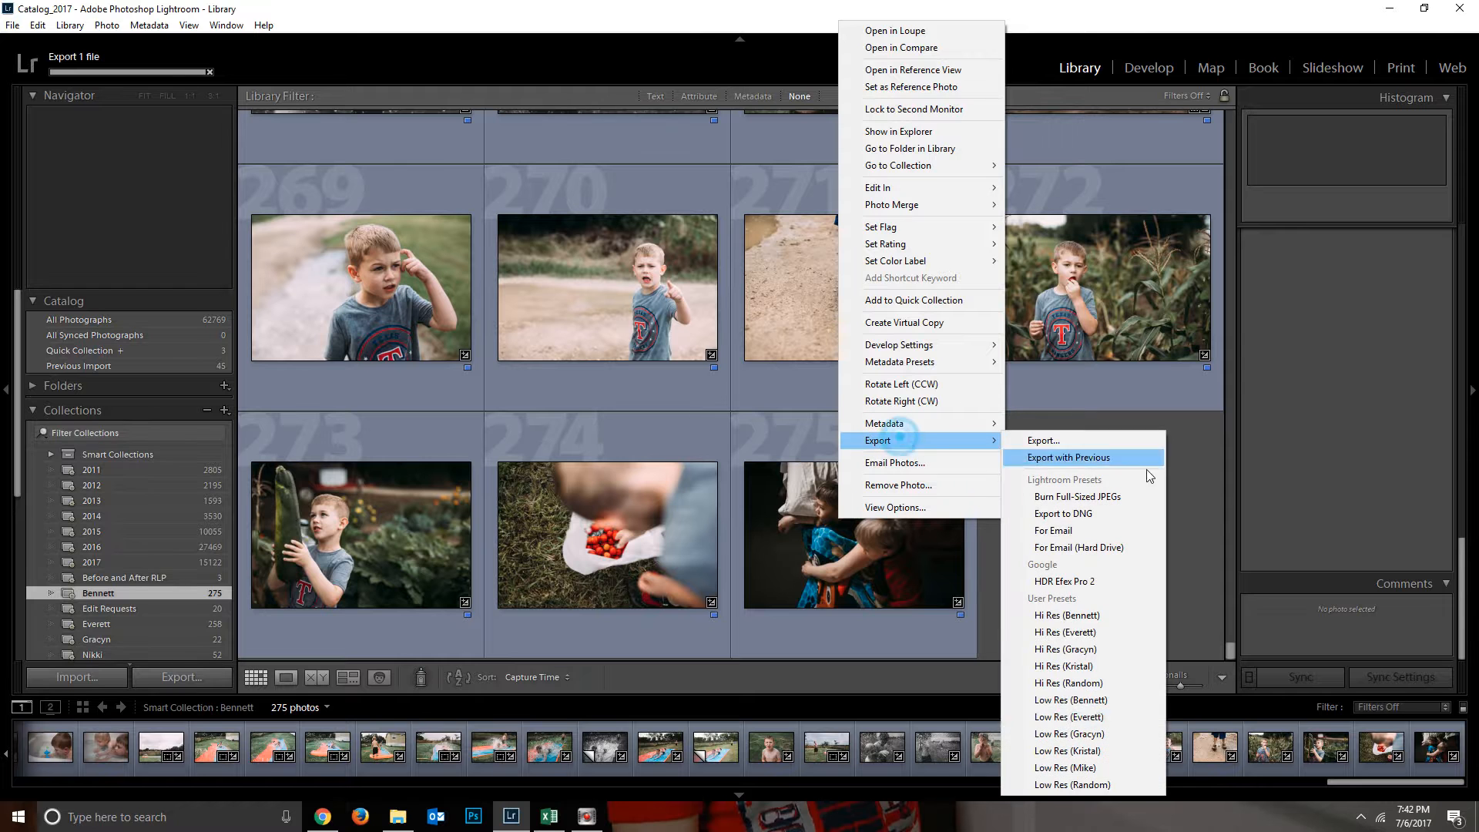
pyautogui.click(1193, 530)
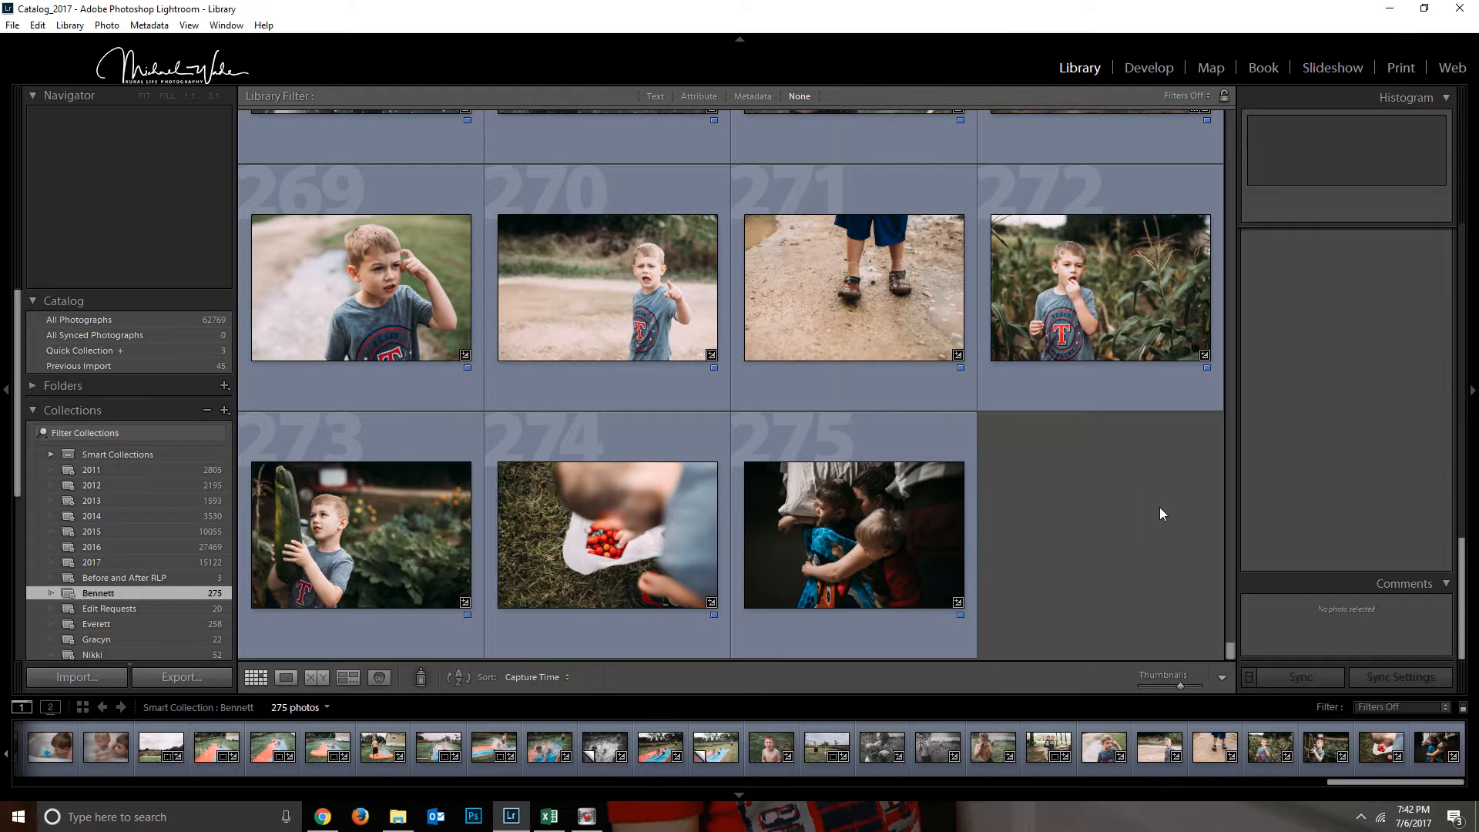